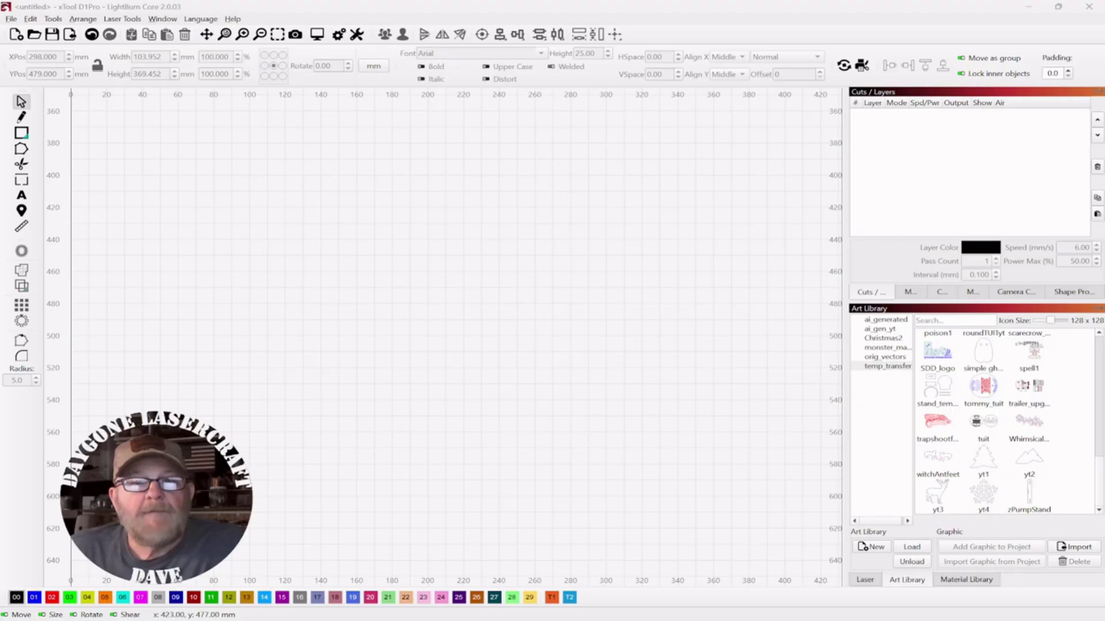
Bring up the webcam photo 20250913_131605.jpg for viewing and minimize it again
mouse_move(649, 613)
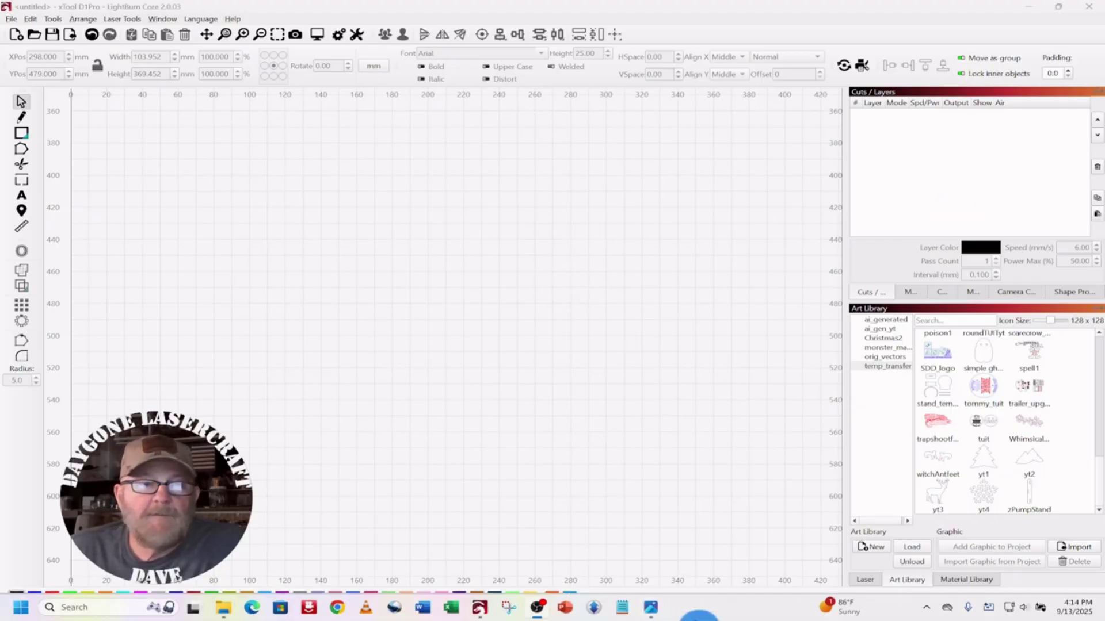
left_click(651, 550)
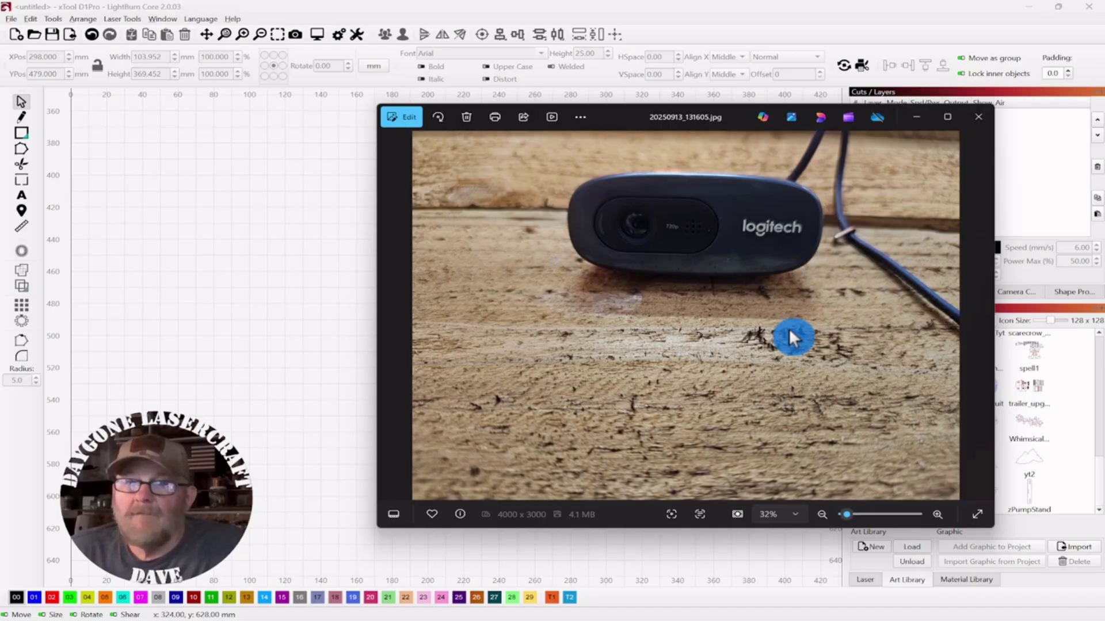
left_click(920, 118)
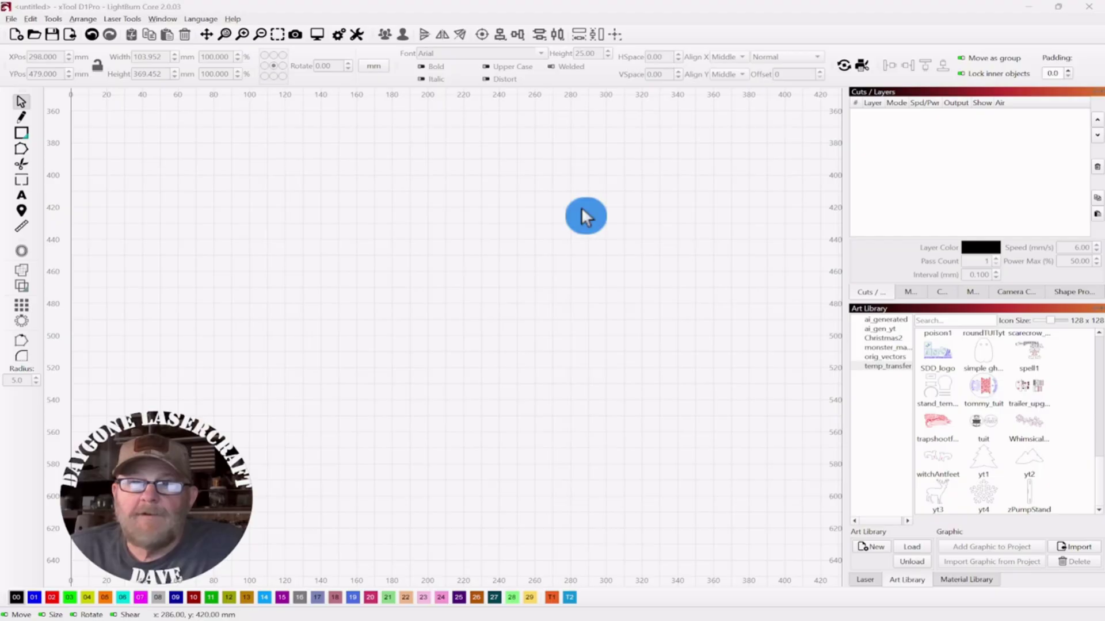
Update the camera overlay from the Logi C270 HD WebCam so the spoon is shown on the workspace
left_click(1013, 293)
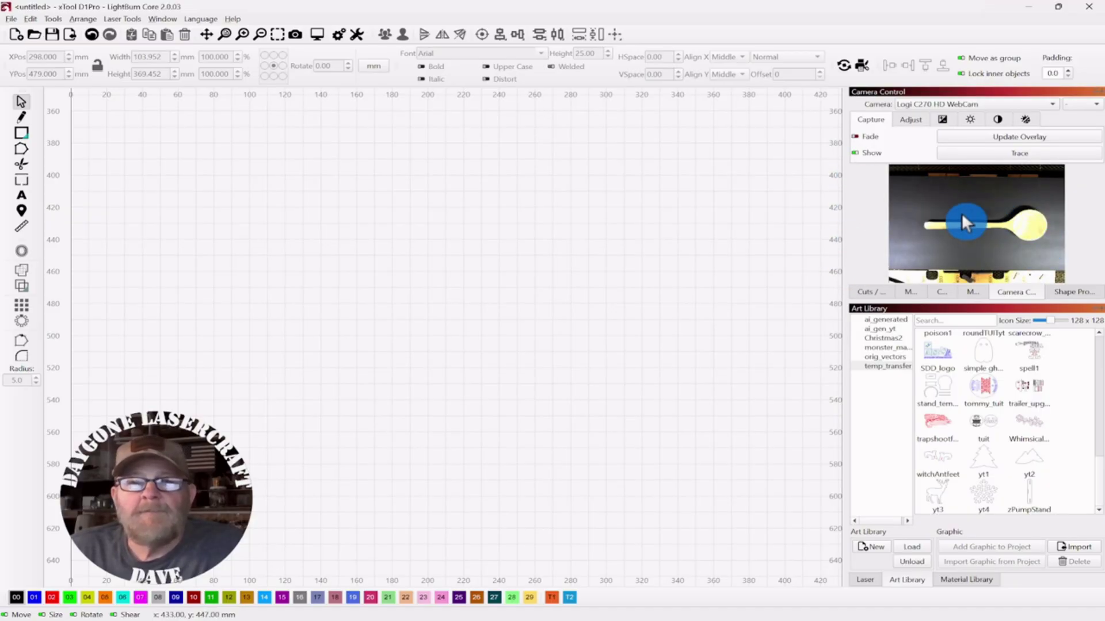
left_click(1000, 136)
scroll(689, 227, "down", 3)
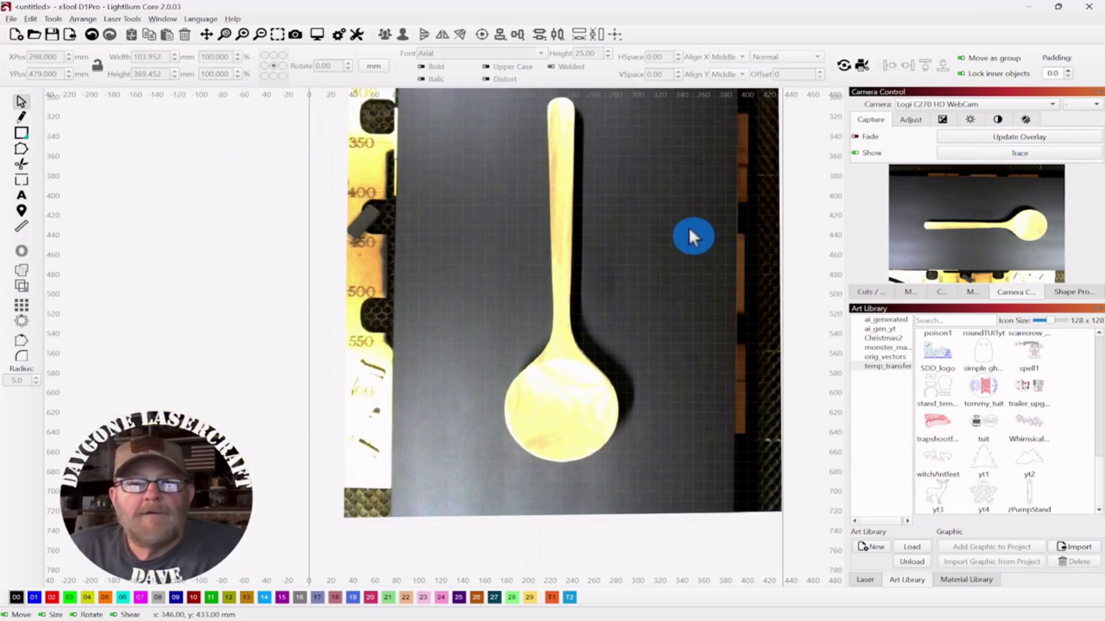
left_click_drag(696, 213, 666, 265)
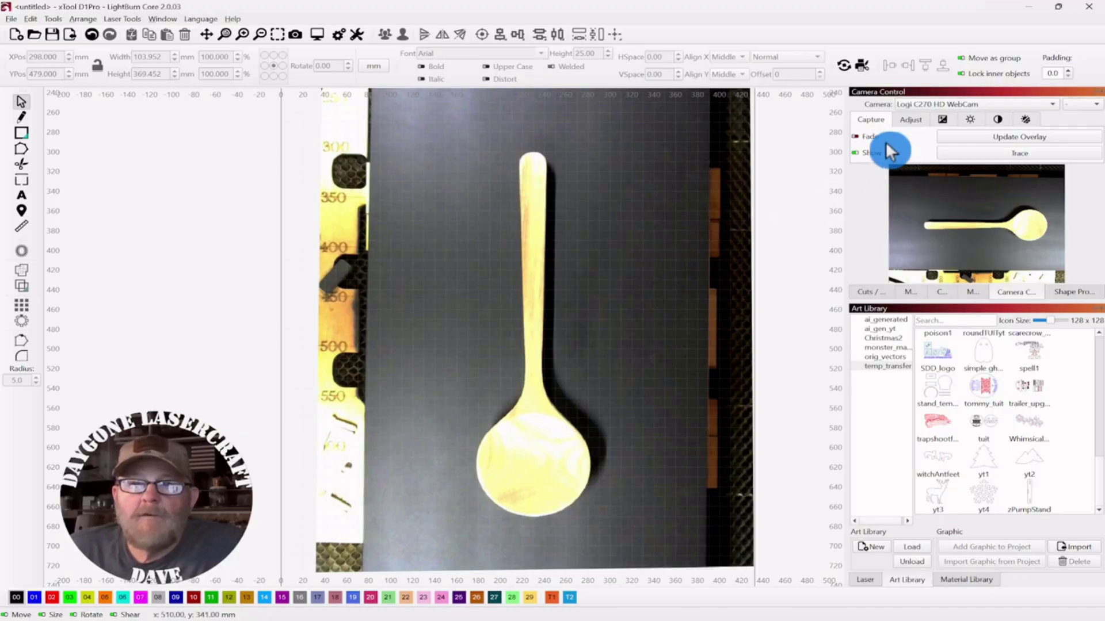
Turn the camera overlay's fade on and back off
left_click(855, 136)
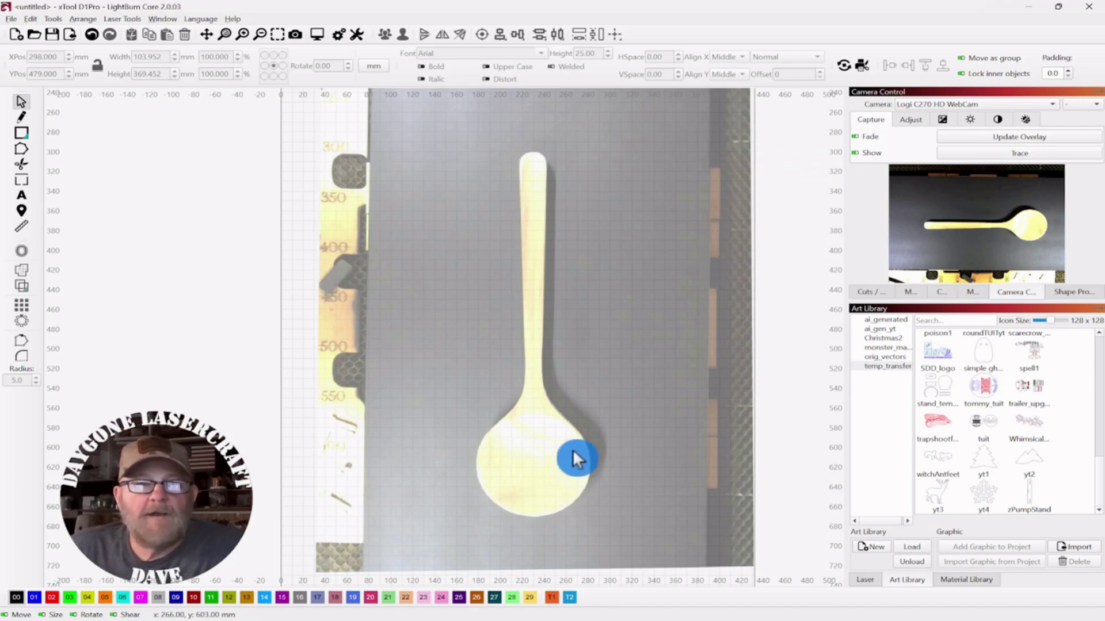
left_click(851, 135)
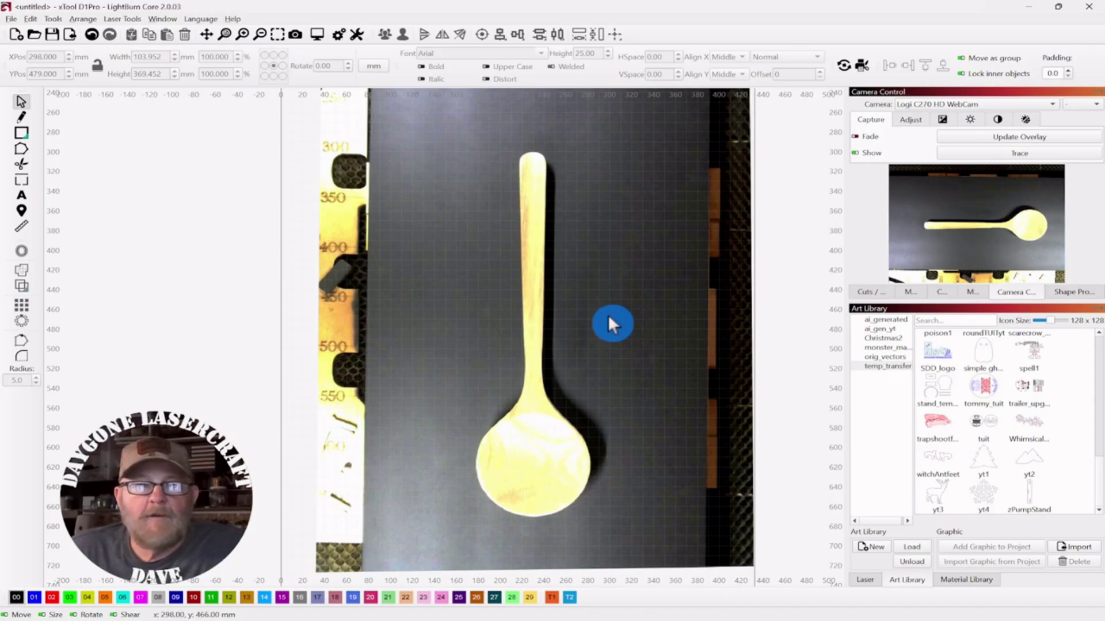
scroll(609, 326, "up", 1)
scroll(611, 325, "down", 1)
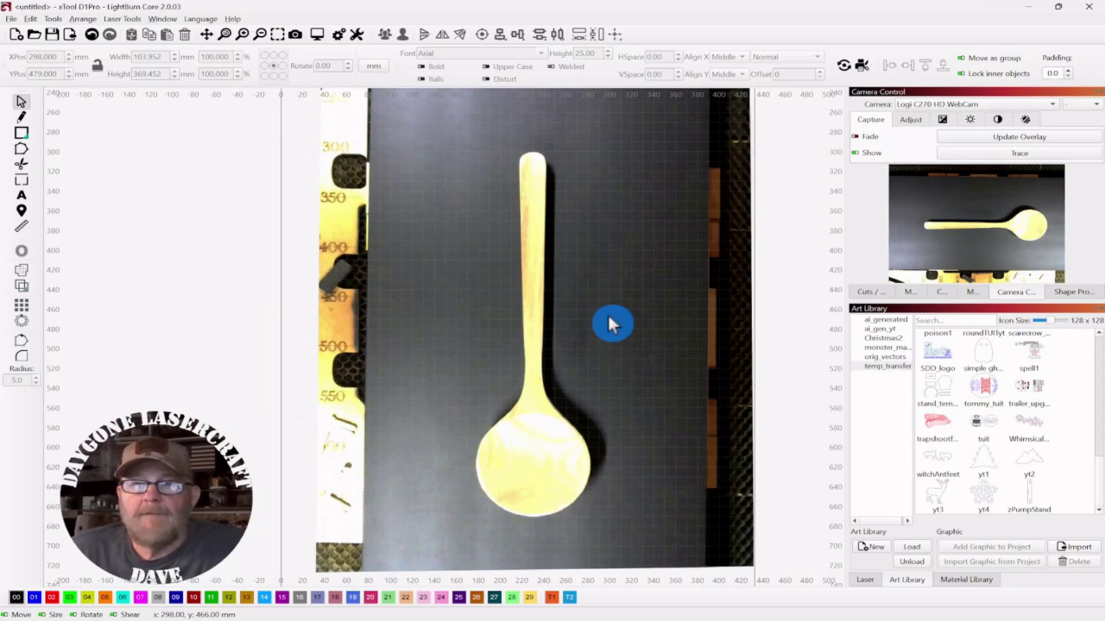
Trace the camera image in an enlarged trace window, with the preview image faded and the threshold set to 158
left_click(1024, 153)
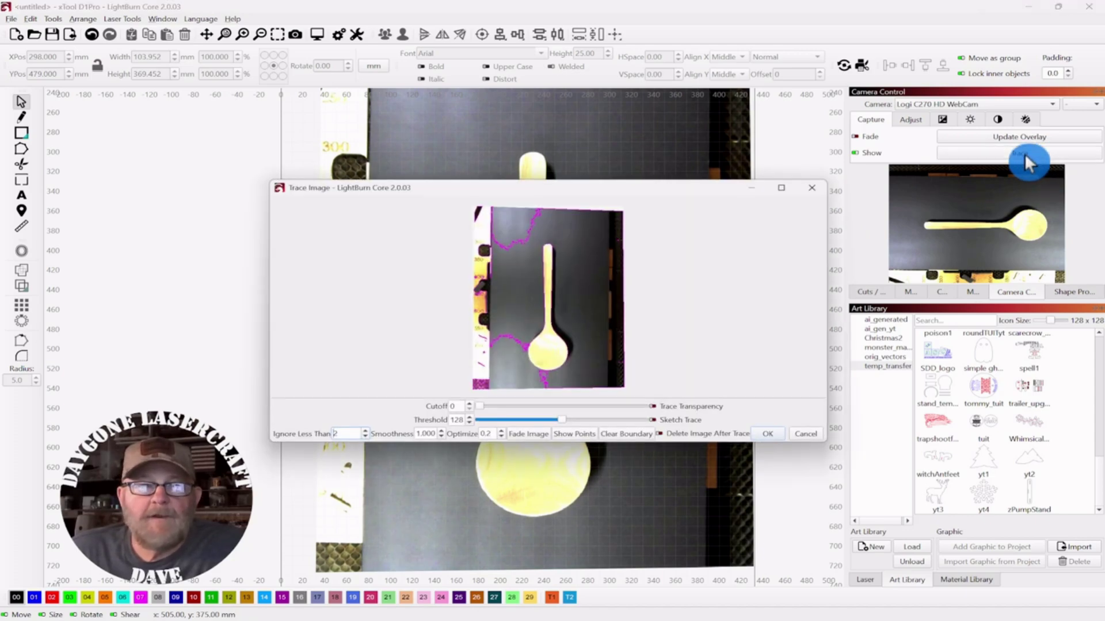
mouse_move(611, 192)
left_mouse_down()
mouse_move(700, 236)
mouse_move(666, 136)
mouse_move(652, 33)
mouse_move(623, 83)
left_mouse_up()
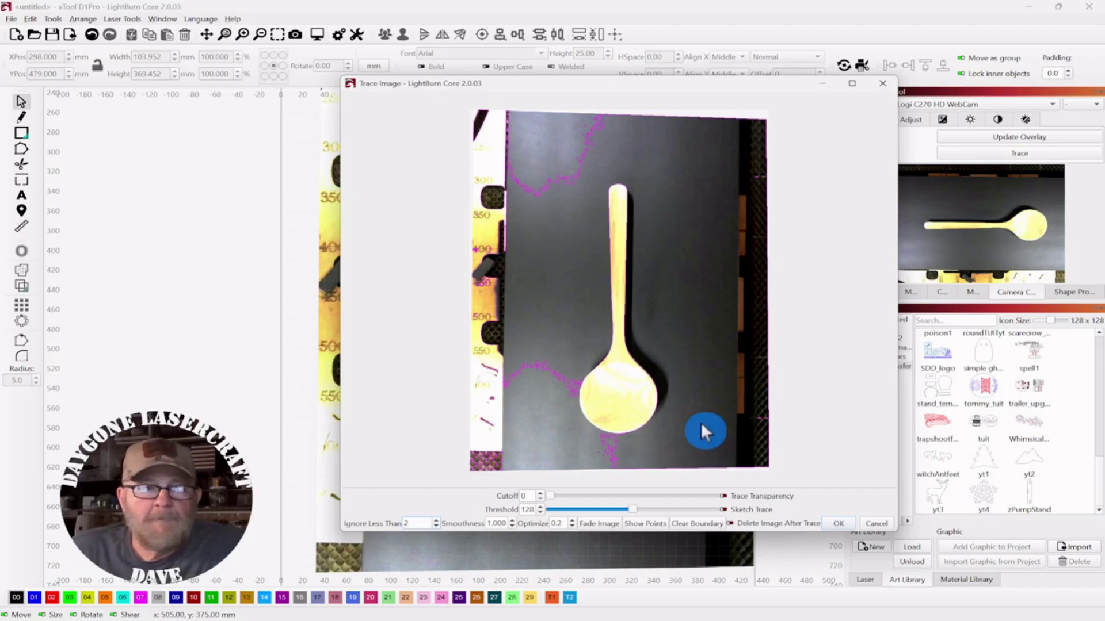
left_click(599, 524)
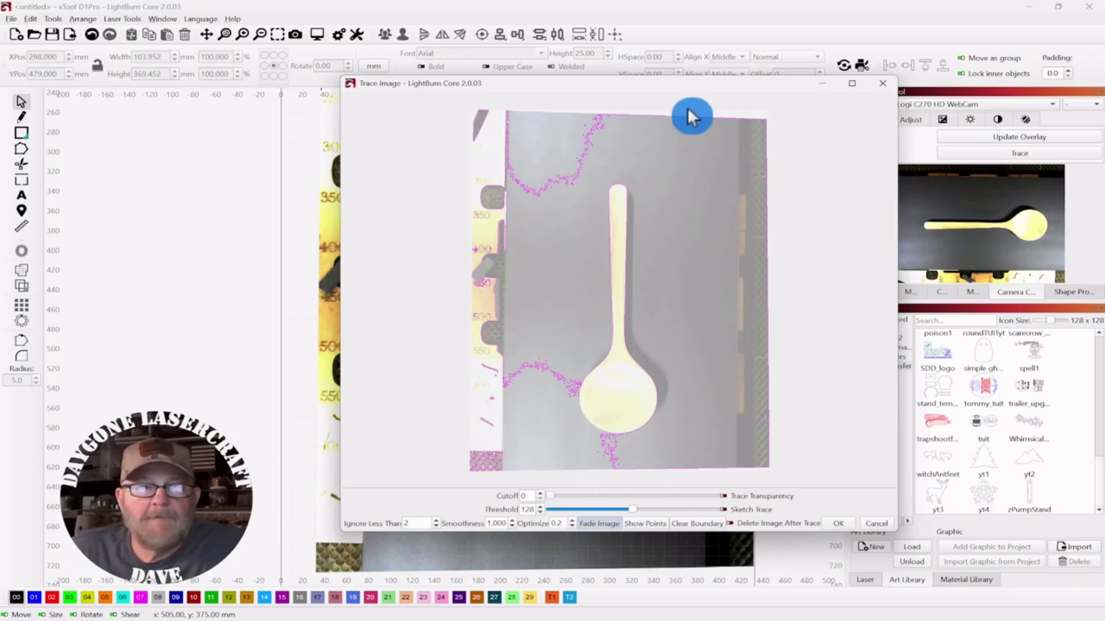
mouse_move(666, 85)
left_mouse_down()
mouse_move(701, 99)
mouse_move(758, 80)
left_mouse_up()
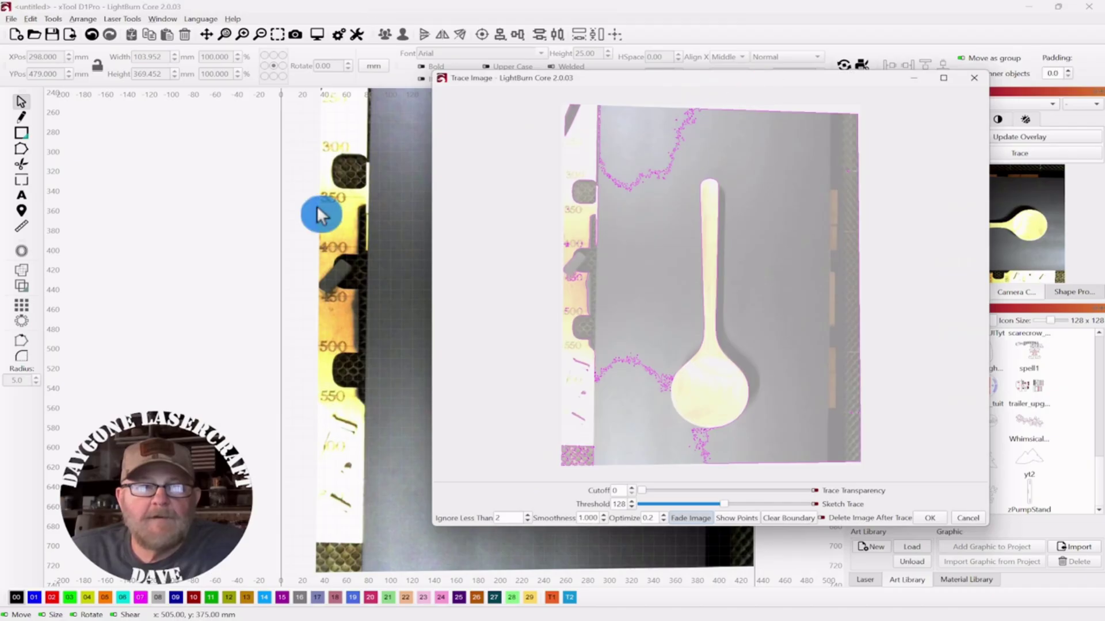
mouse_move(431, 223)
left_mouse_down()
mouse_move(208, 213)
mouse_move(1, 223)
mouse_move(102, 220)
left_mouse_up()
left_click_drag(532, 72, 542, 8)
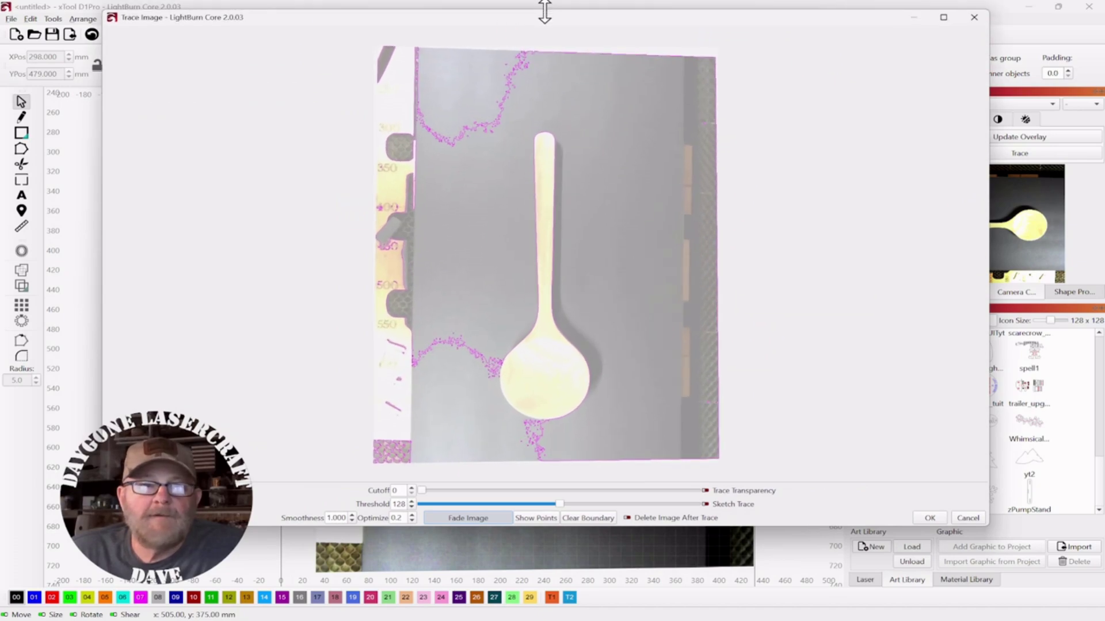
scroll(543, 185, "up", 3)
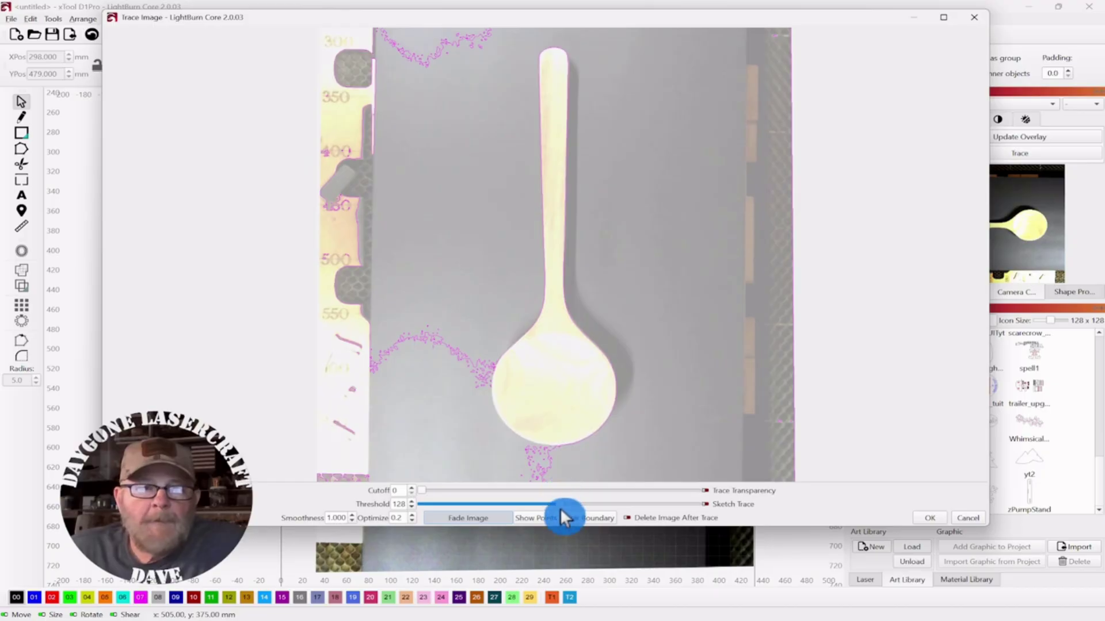
mouse_move(560, 504)
left_mouse_down()
mouse_move(530, 499)
mouse_move(592, 497)
left_mouse_up()
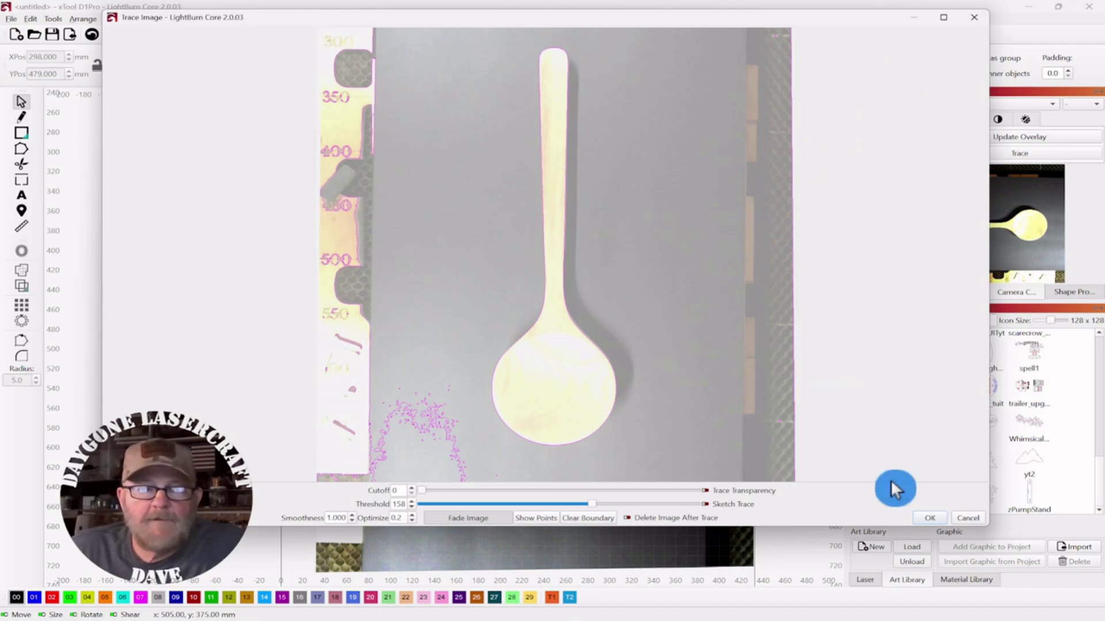
left_click(930, 518)
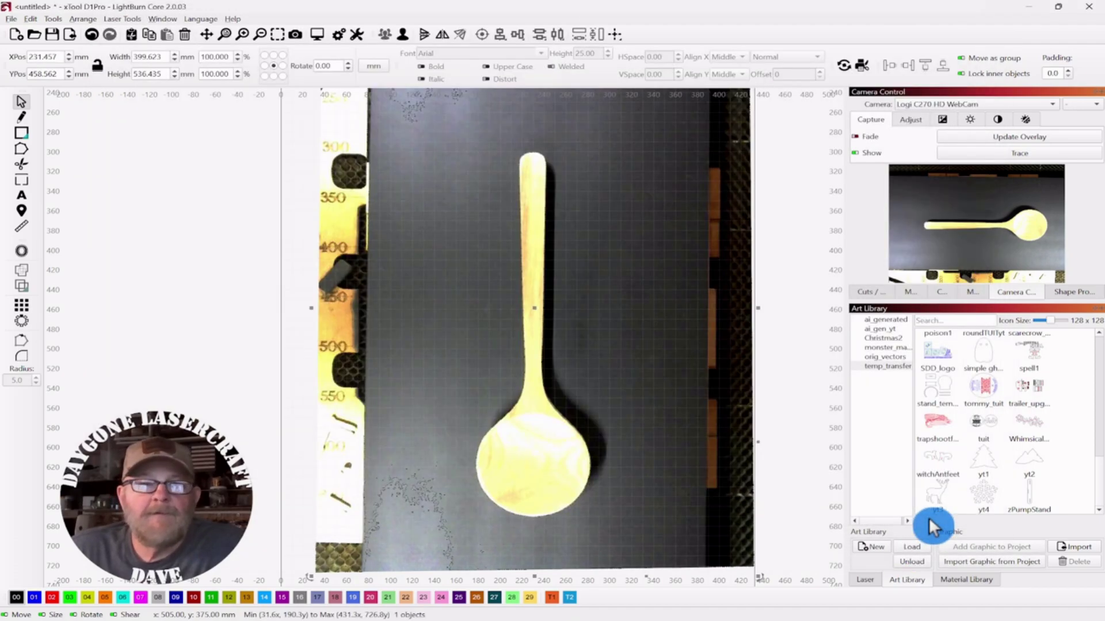
Move the traced group off the camera image to about X -258 mm, Y 449 mm, and ungroup it
scroll(645, 331, "down", 4)
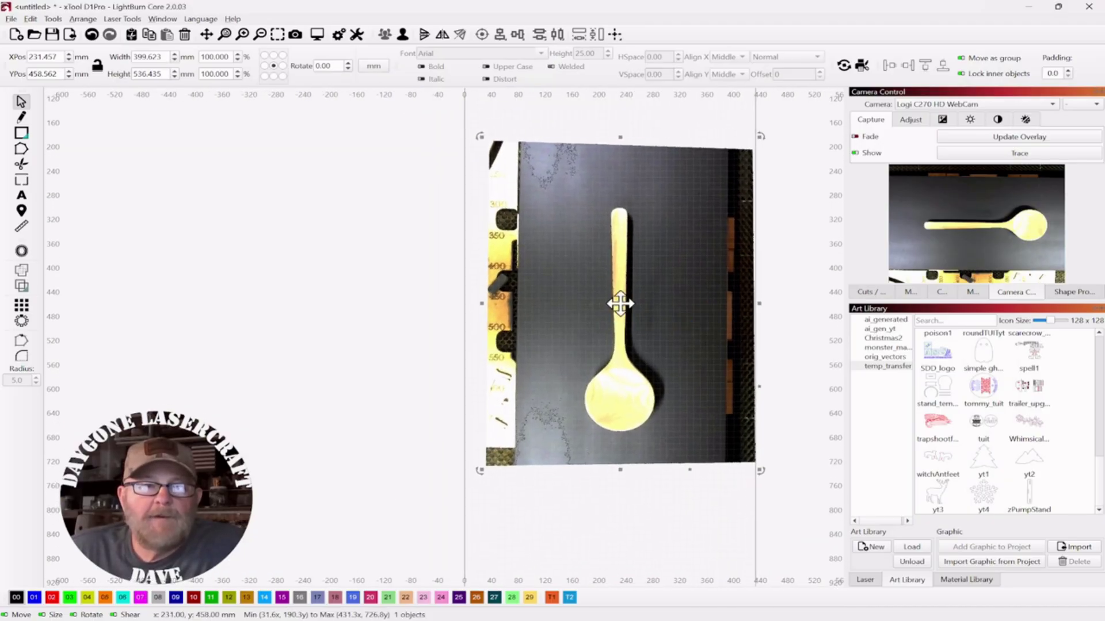
mouse_move(619, 301)
left_mouse_down()
mouse_move(322, 269)
mouse_move(292, 296)
left_mouse_up()
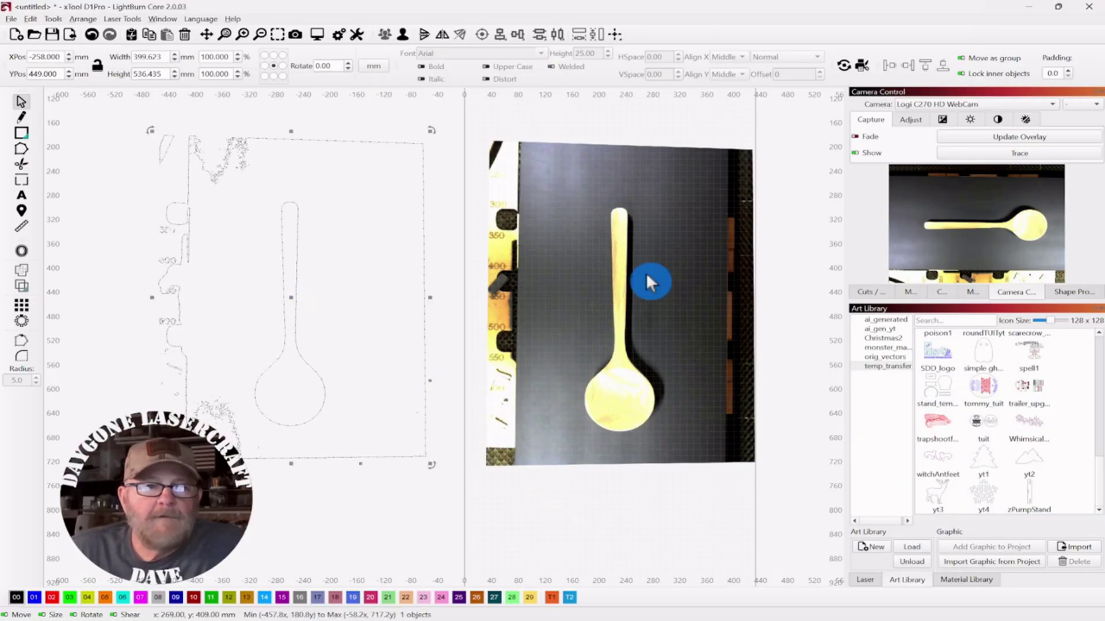
left_click(419, 121)
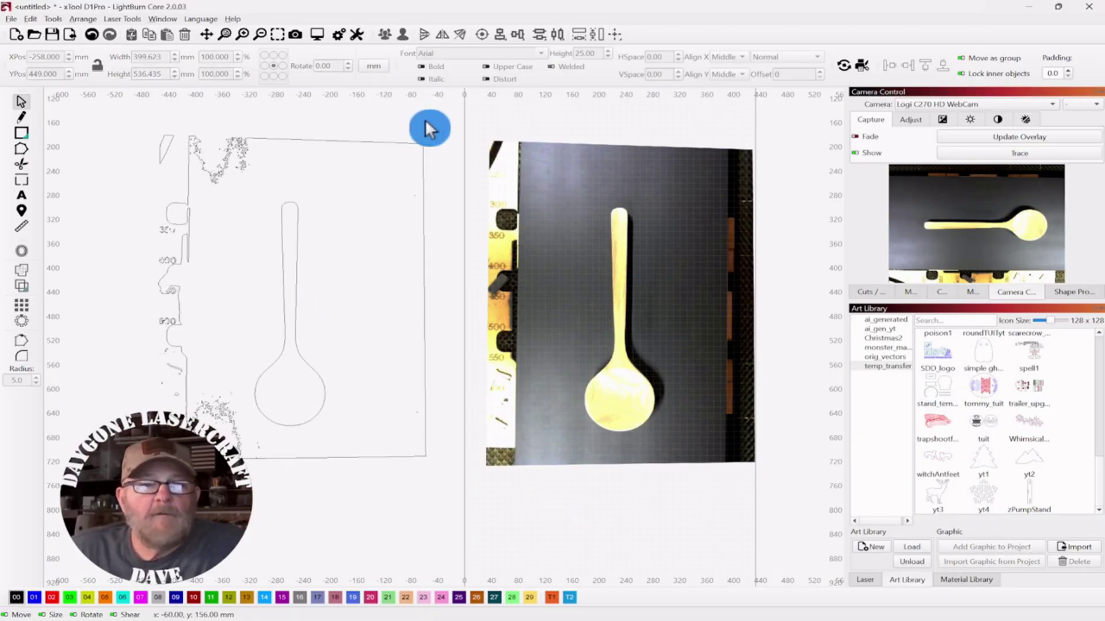
mouse_move(425, 120)
left_mouse_down()
mouse_move(275, 154)
mouse_move(201, 329)
left_mouse_up()
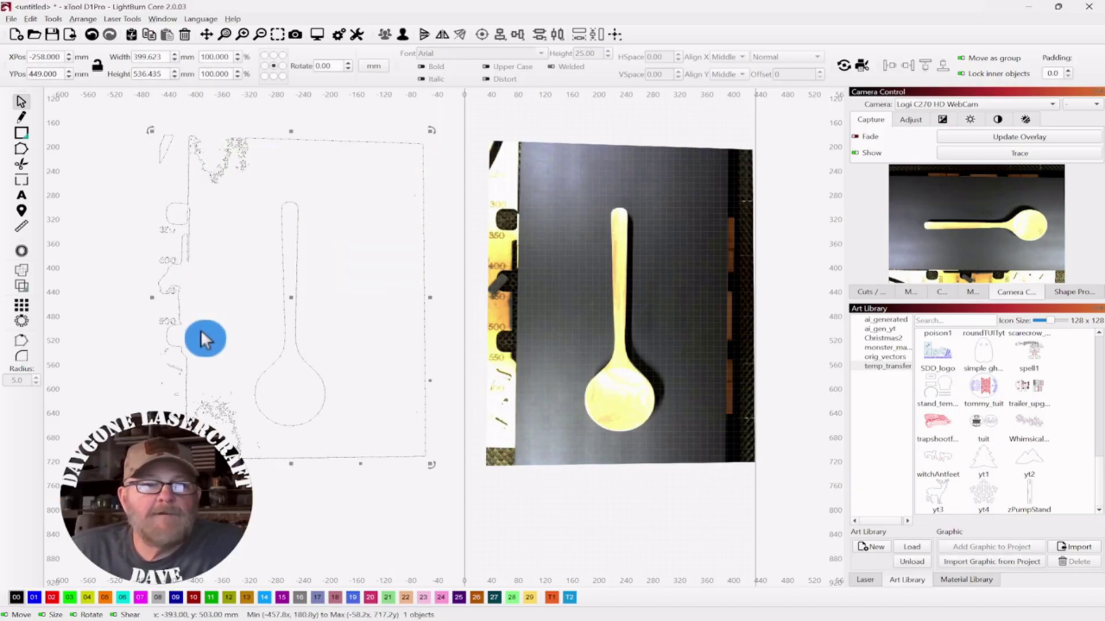
left_click(402, 33)
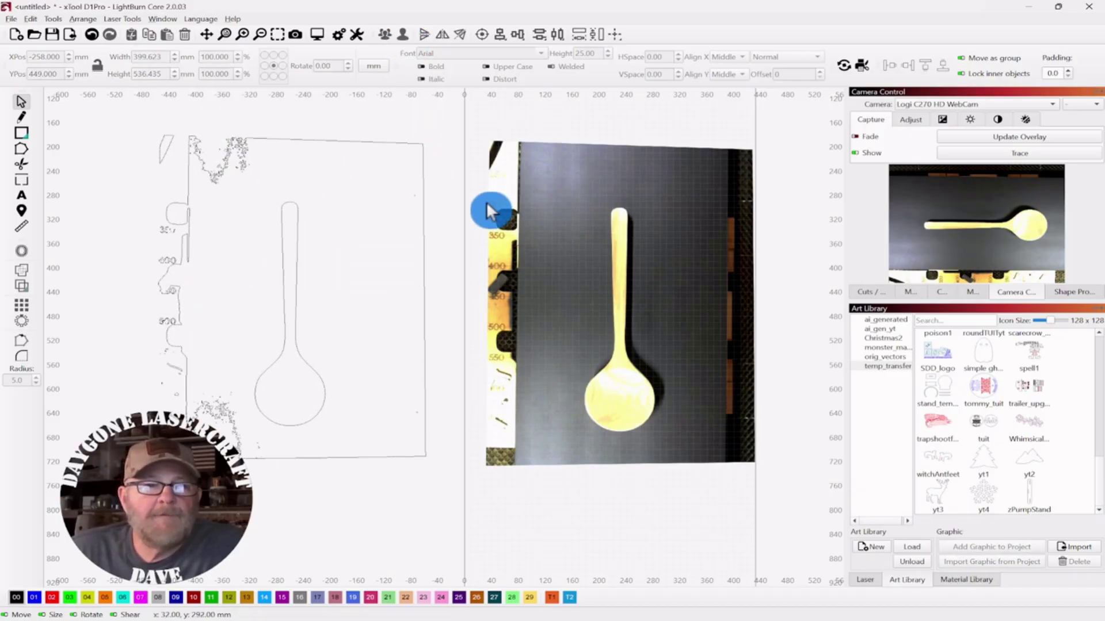
Move the spoon outline to about X 499 mm, Y 465 mm and delete all the other traced lines
left_click_drag(329, 174, 269, 394)
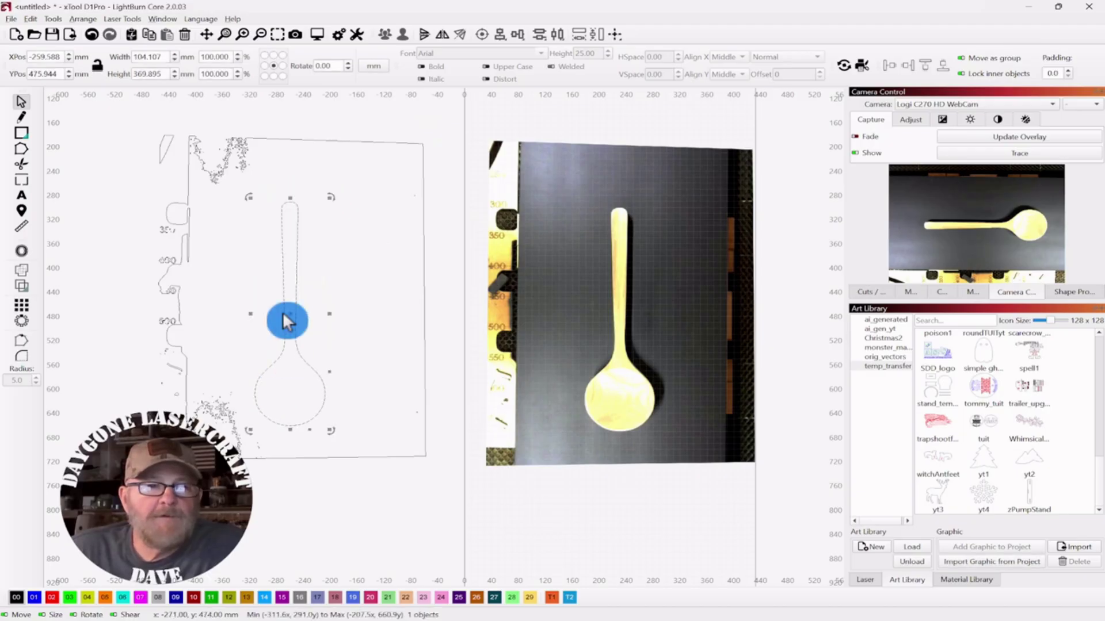
left_click_drag(292, 313, 801, 311)
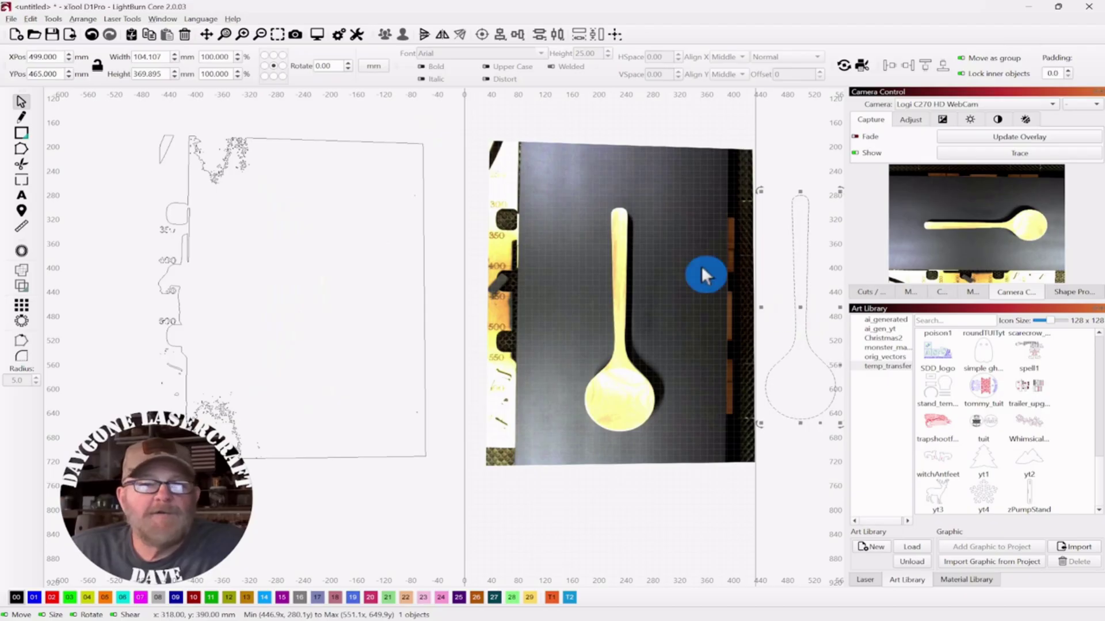
mouse_move(451, 116)
left_mouse_down()
mouse_move(246, 115)
mouse_move(92, 407)
mouse_move(99, 489)
left_mouse_up()
key("Delete")
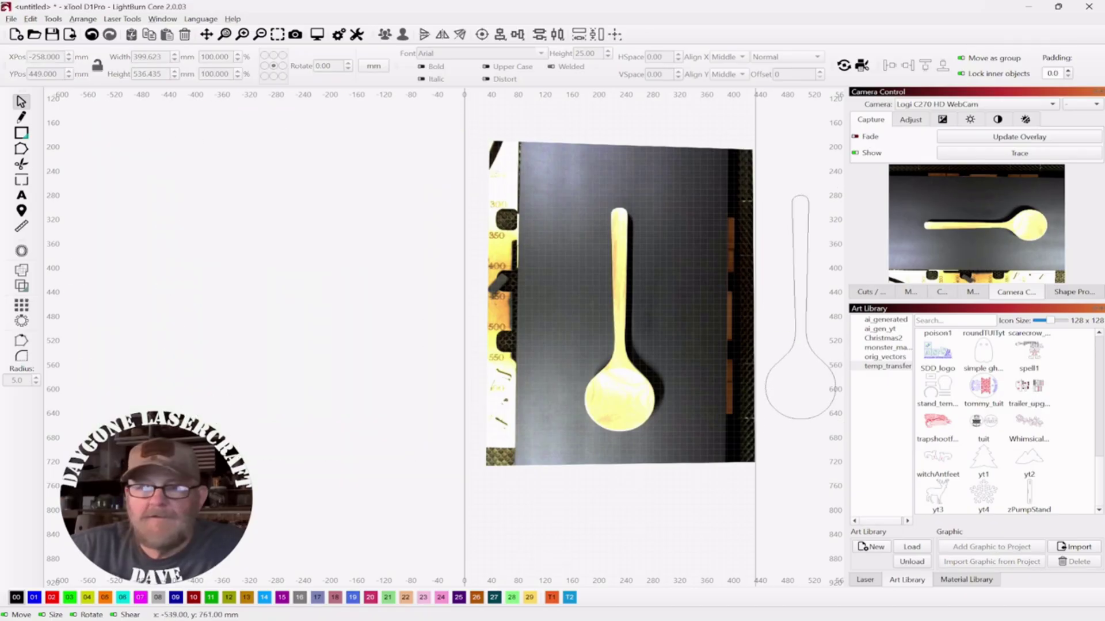
Reposition the spoon outline farther from the camera image, at about X 544 mm, Y 459 mm
left_click_drag(548, 402, 315, 382)
left_click_drag(598, 152, 564, 340)
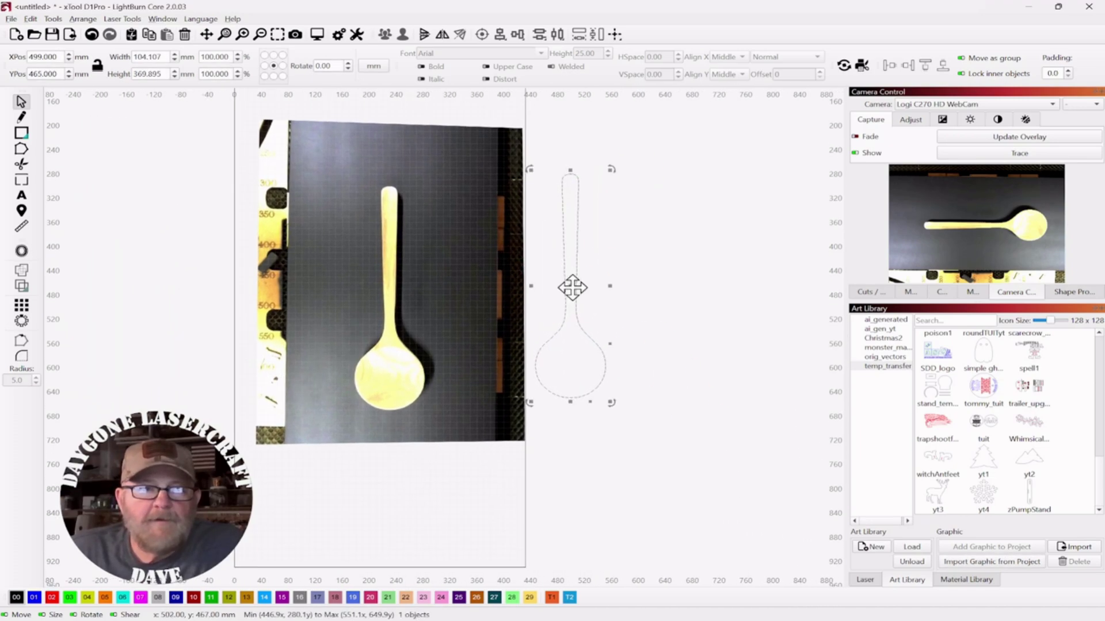
left_click_drag(573, 288, 602, 279)
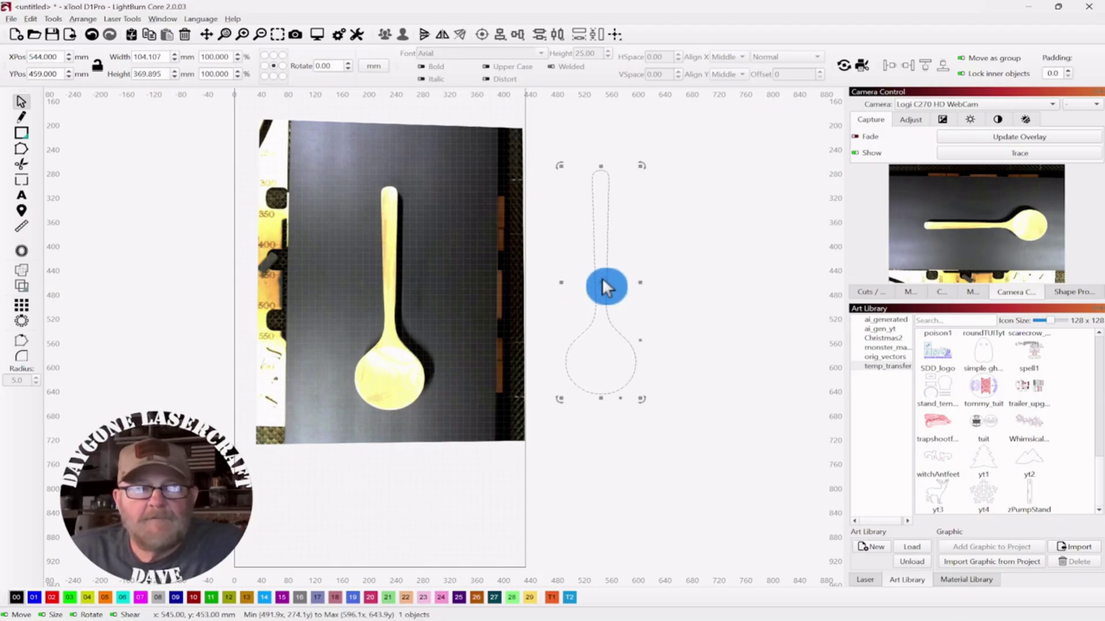
Save the selected spoon outline into the temp_transfer art library as "spoon" and preview its entry
left_click(979, 561)
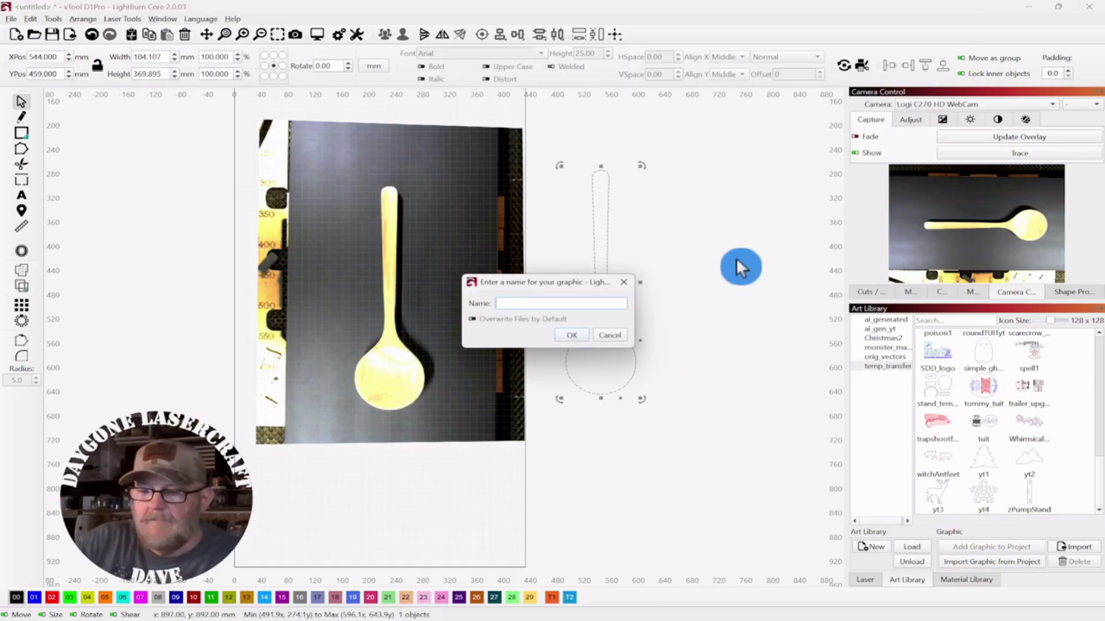
type("spoon")
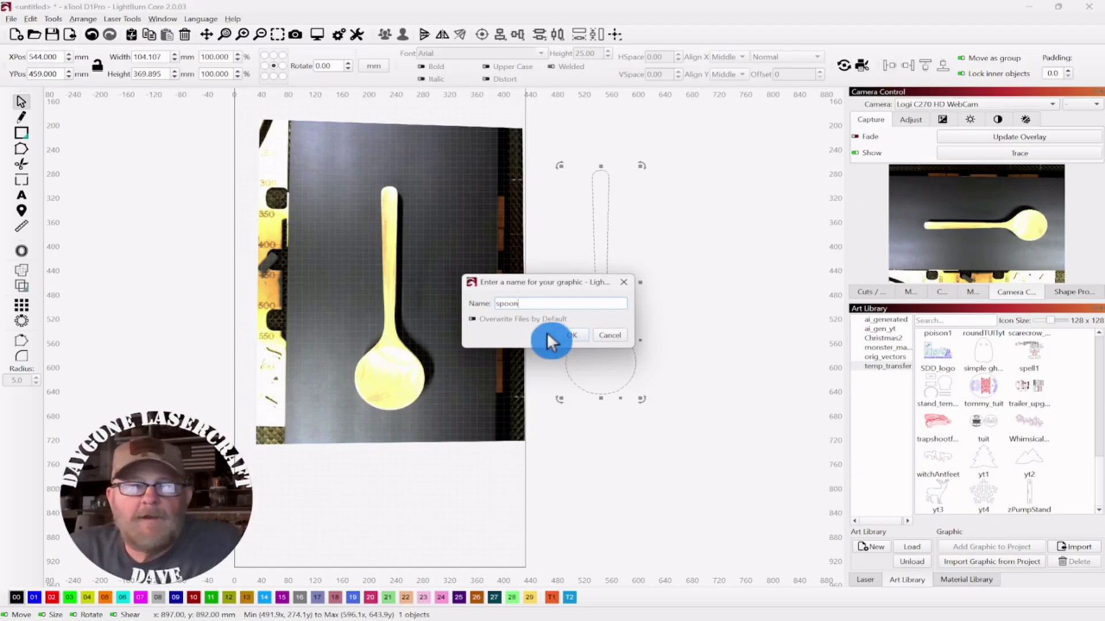
left_click(573, 334)
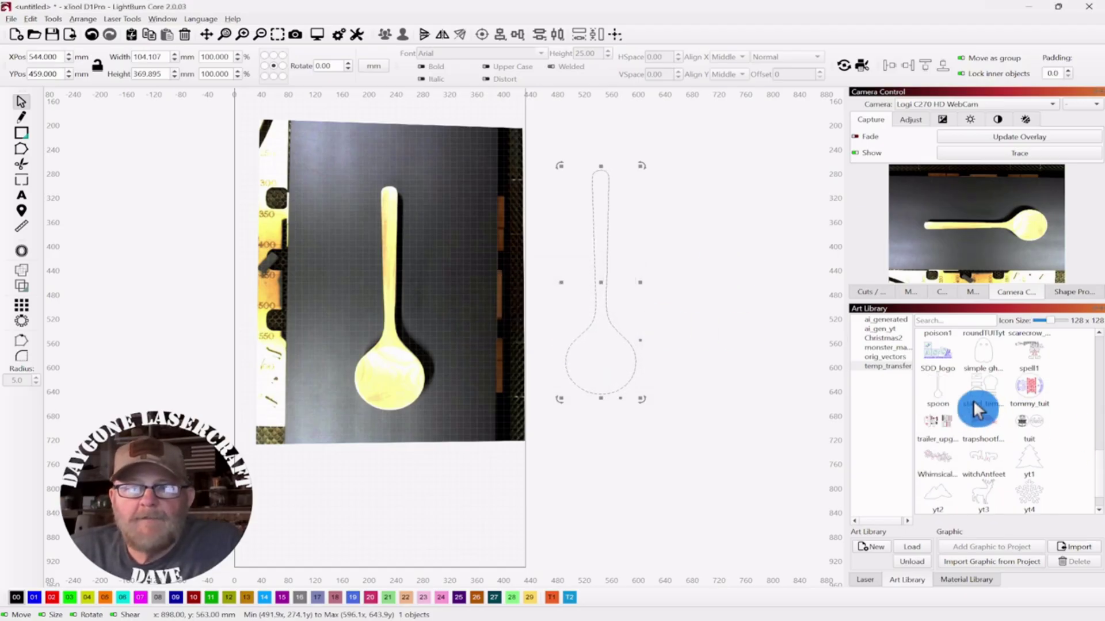
mouse_move(939, 388)
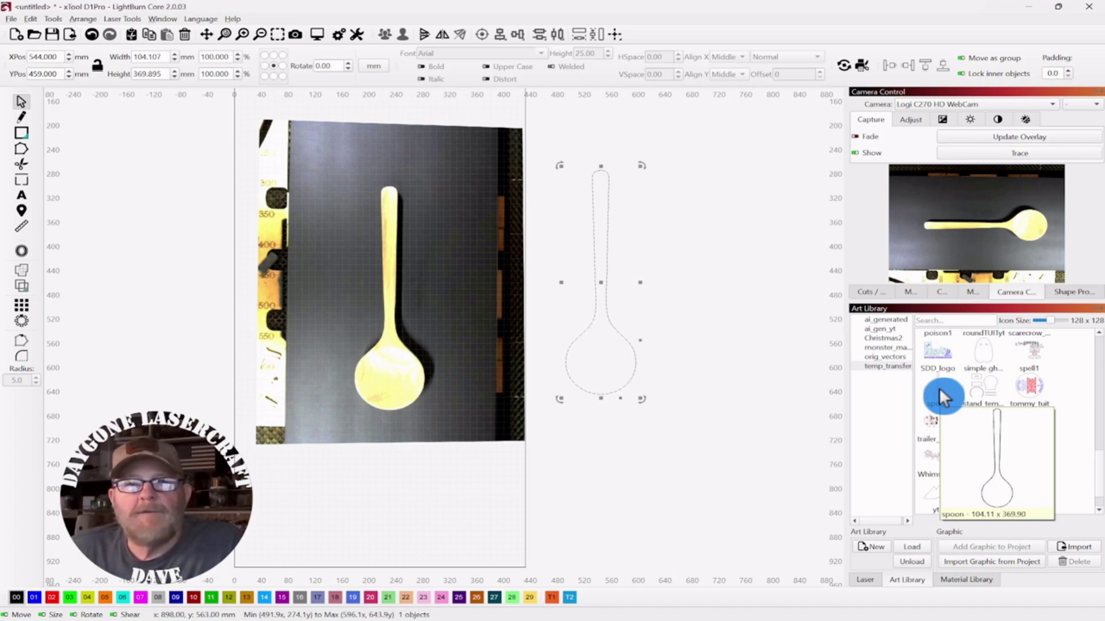
left_click(730, 198)
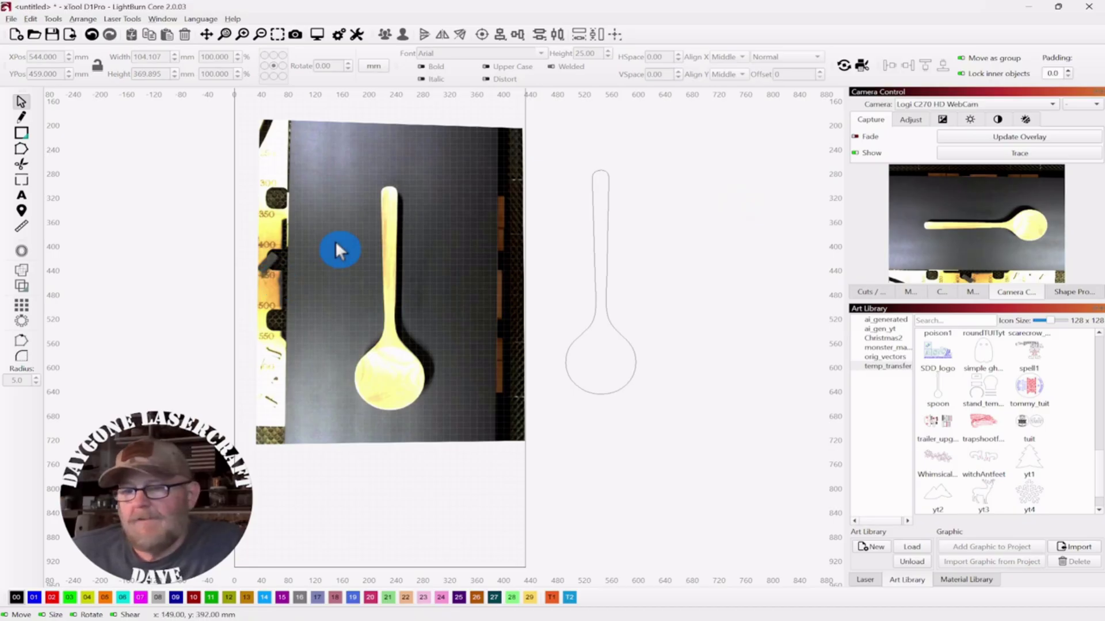
Start a new empty project, discarding the changes to the current one
left_click(16, 34)
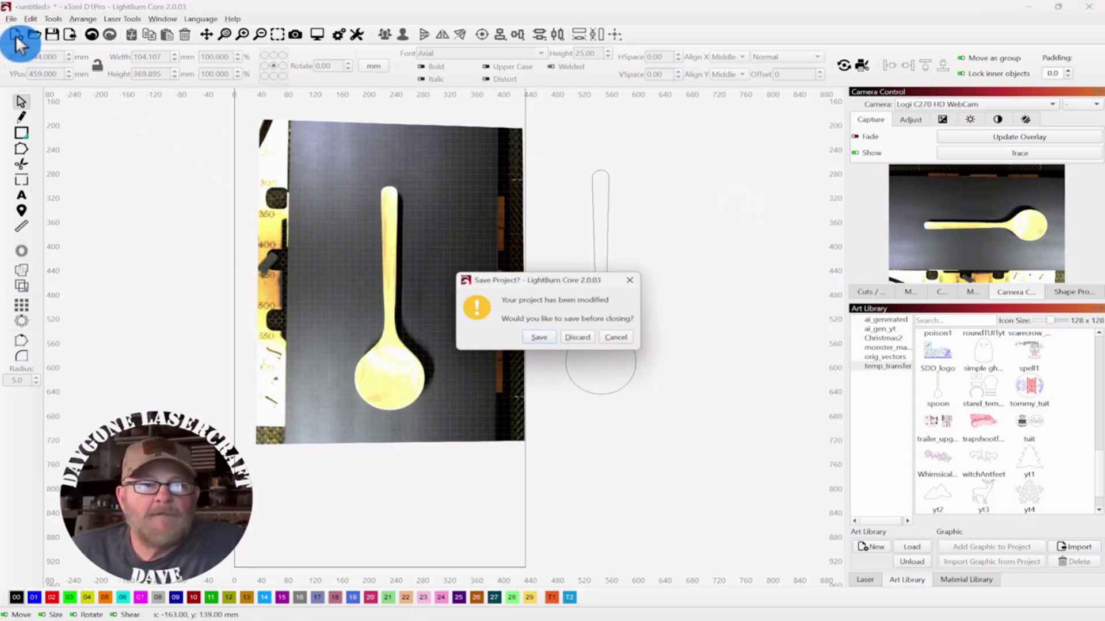
left_click(583, 339)
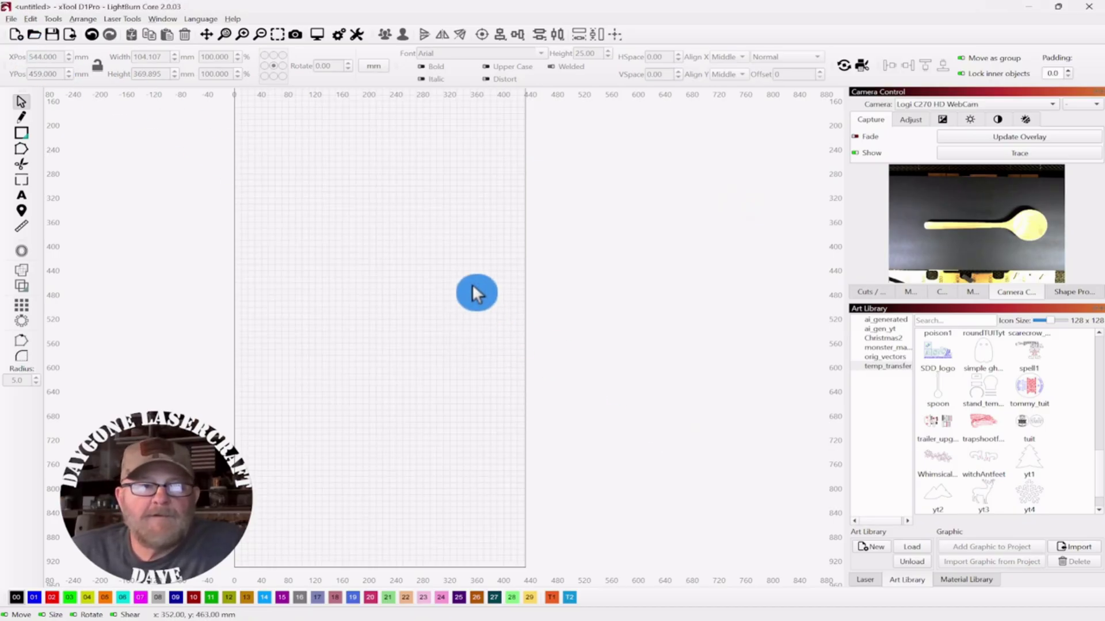
scroll(454, 278, "up", 3)
left_click_drag(430, 292, 548, 289)
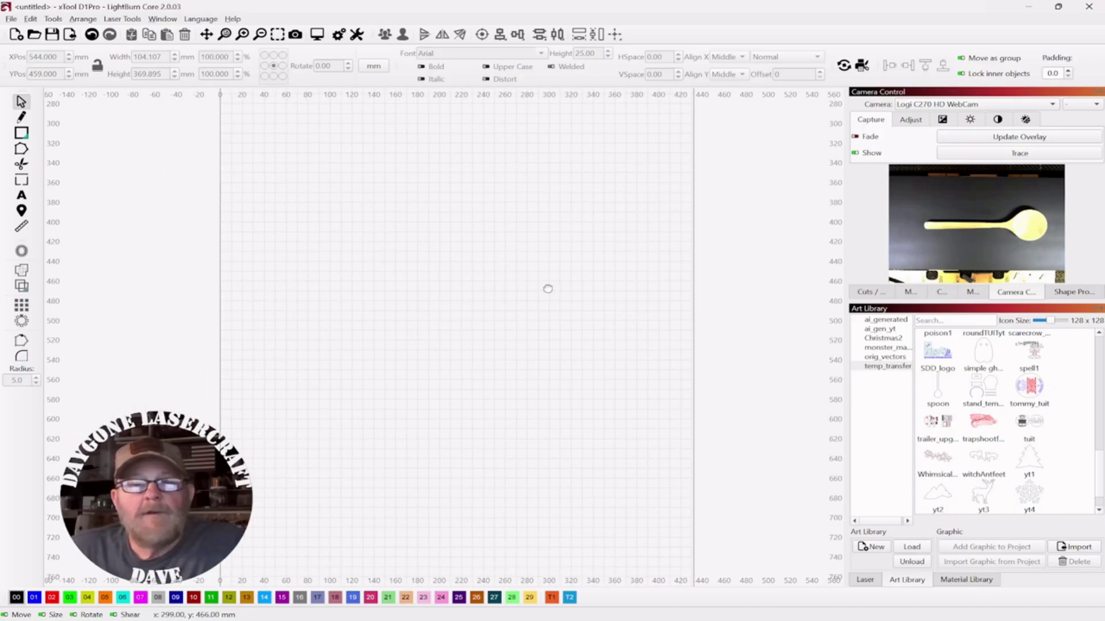
Update the camera overlay so the hand-drawn figure on cardboard appears in the workspace
scroll(549, 290, "up", 1)
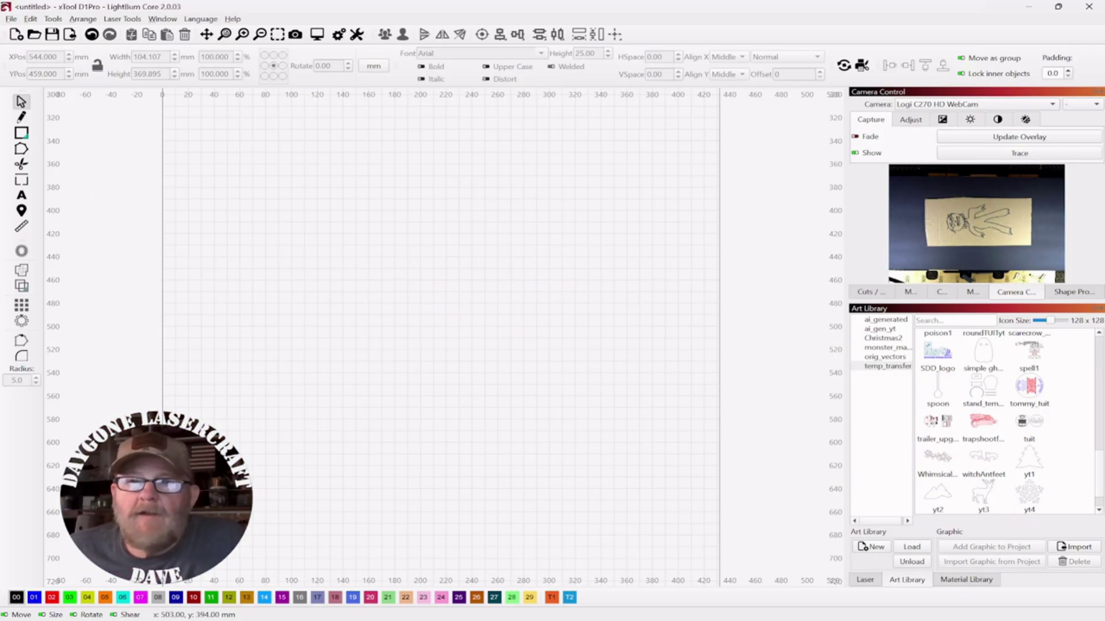
left_click(1023, 136)
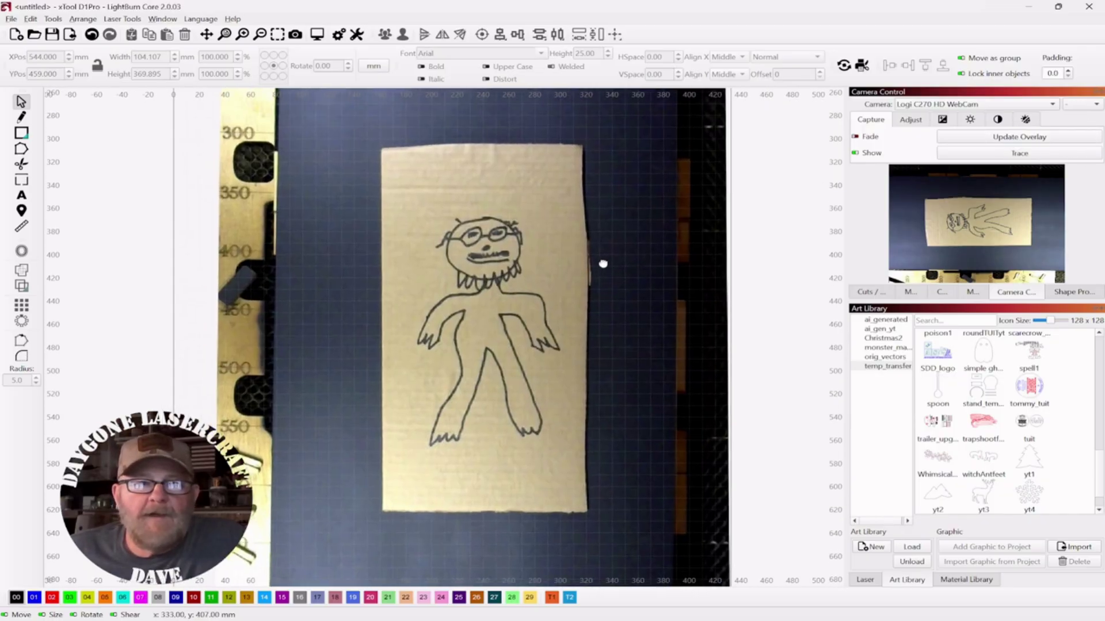
scroll(596, 274, "up", 2)
scroll(611, 249, "down", 2)
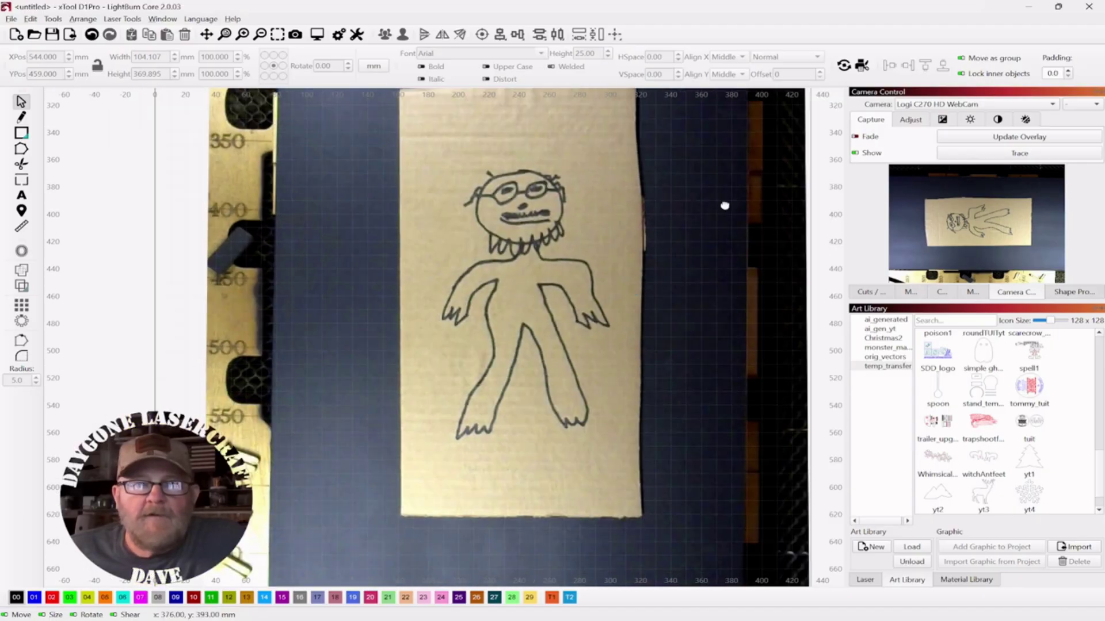
left_click_drag(726, 205, 716, 227)
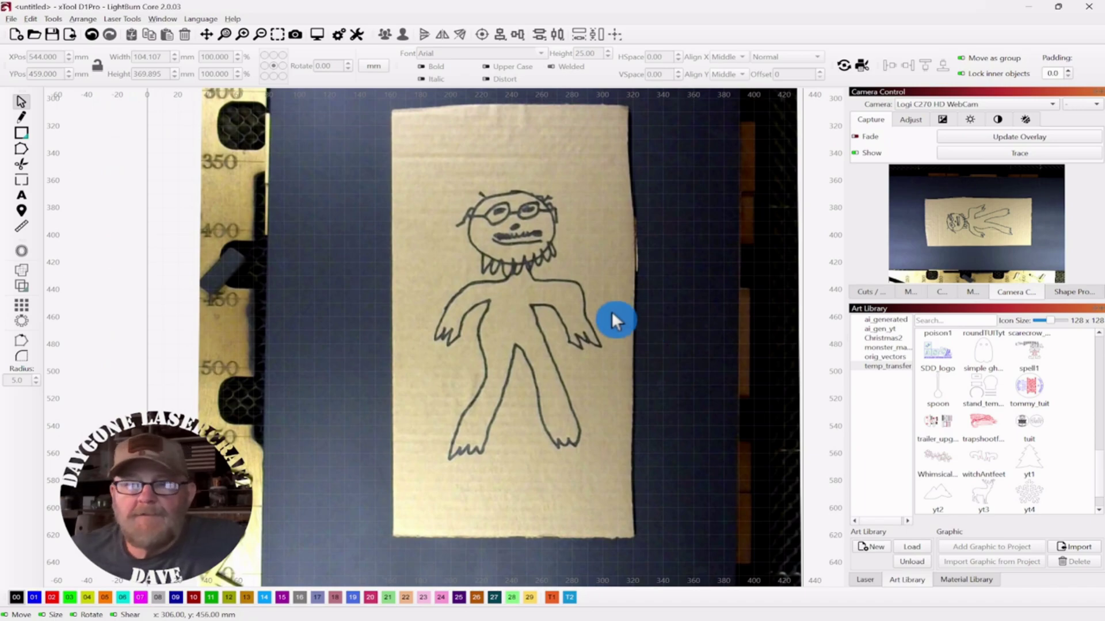
Trace the camera image of the cardboard drawing with the existing trace settings, fading the image to check the lines, and accept the trace
left_click(1017, 153)
mouse_move(599, 194)
left_mouse_down()
mouse_move(616, 190)
mouse_move(671, 249)
mouse_move(653, 12)
left_mouse_up()
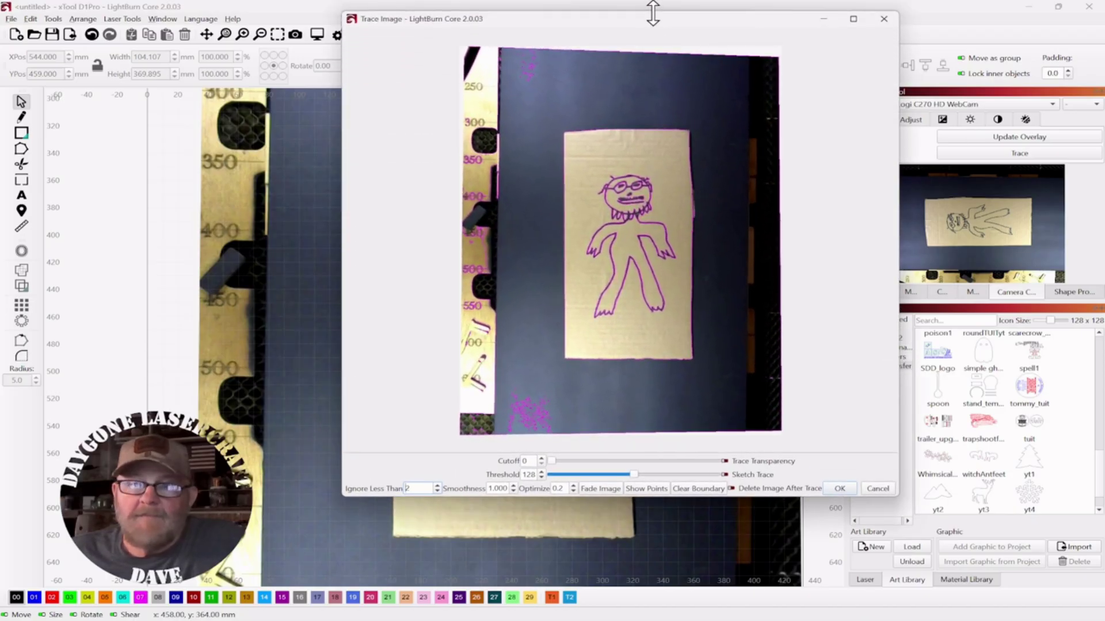
scroll(651, 233, "up", 5)
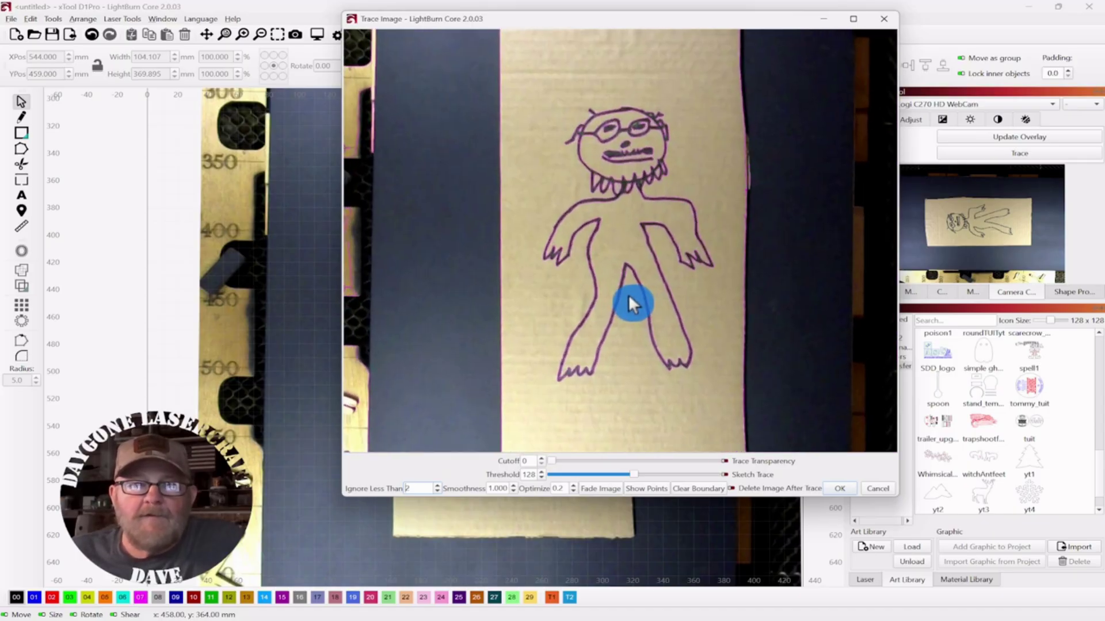
scroll(629, 296, "down", 1)
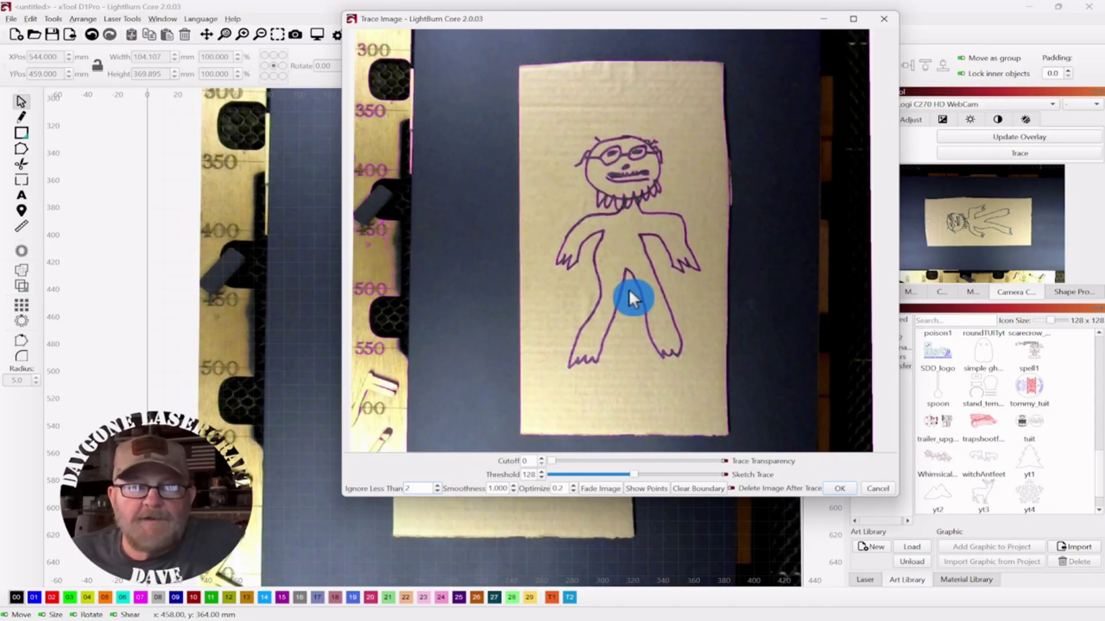
left_click(593, 489)
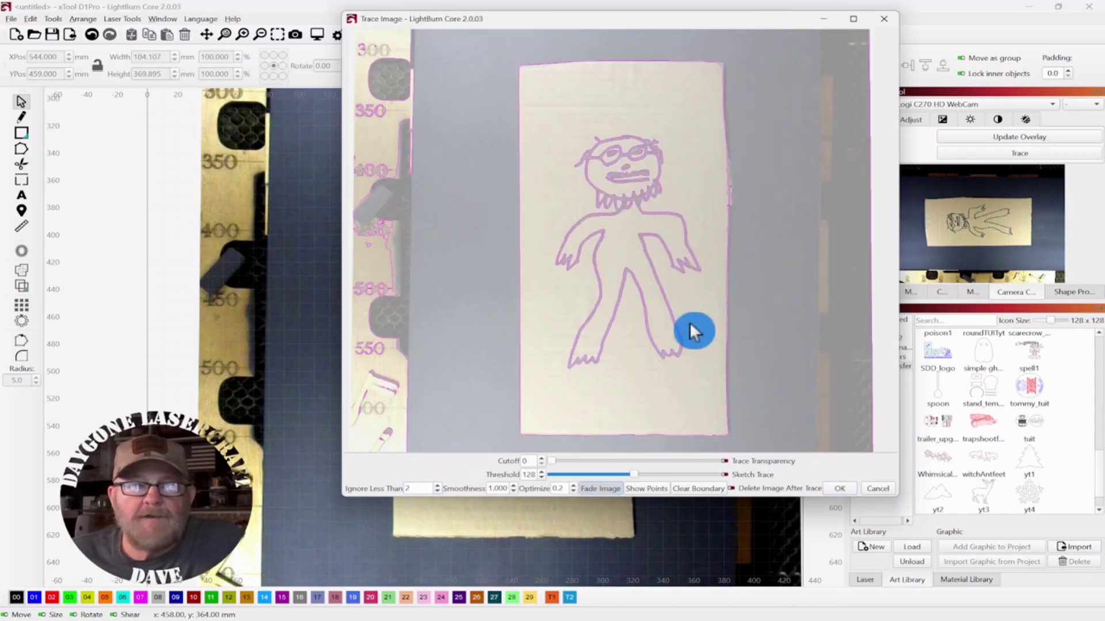
scroll(689, 323, "up", 1)
scroll(689, 322, "down", 1)
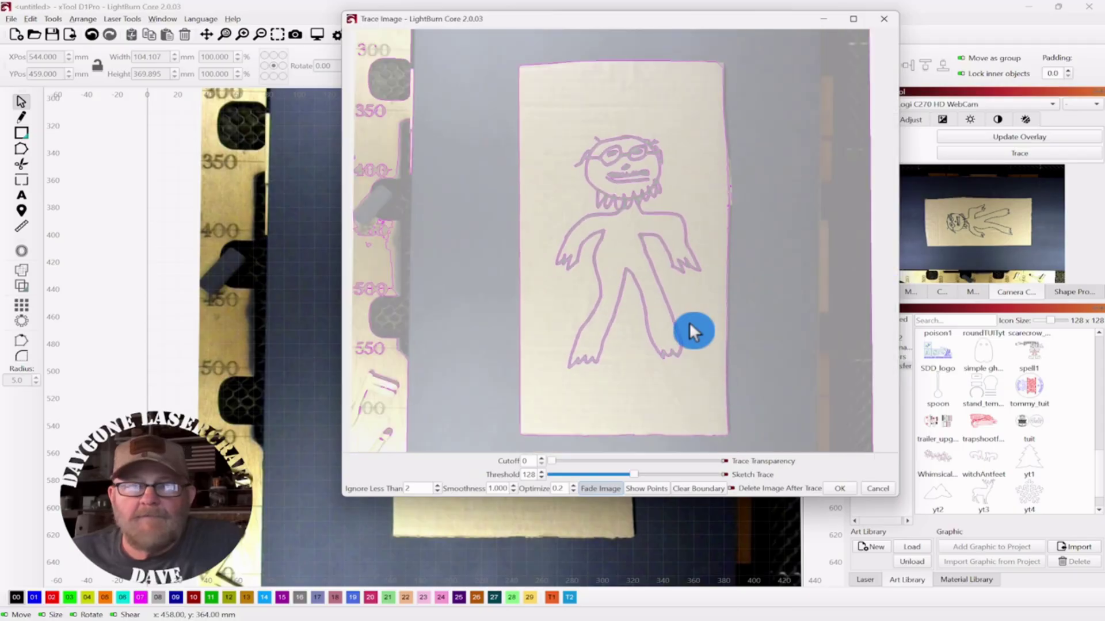
left_click(841, 487)
Move the traced lines off the camera image to about X -142 mm, Y 416 mm and ungroup them
scroll(708, 391, "up", 3)
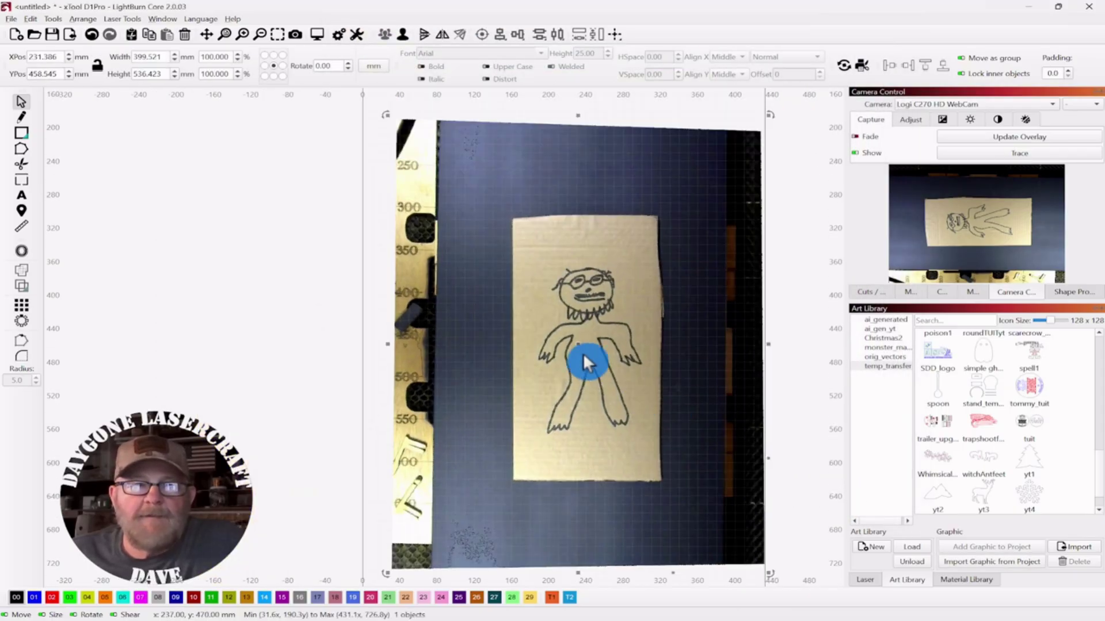
left_click_drag(568, 345, 230, 307)
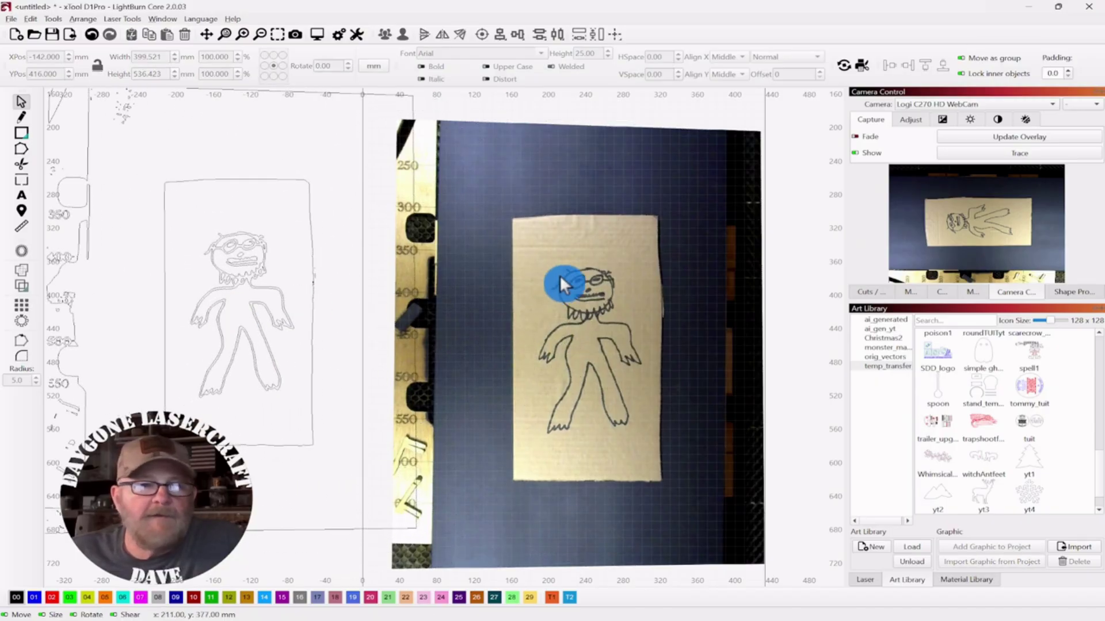
scroll(499, 244, "down", 2)
mouse_move(437, 119)
left_mouse_down()
mouse_move(172, 282)
mouse_move(161, 352)
left_mouse_up()
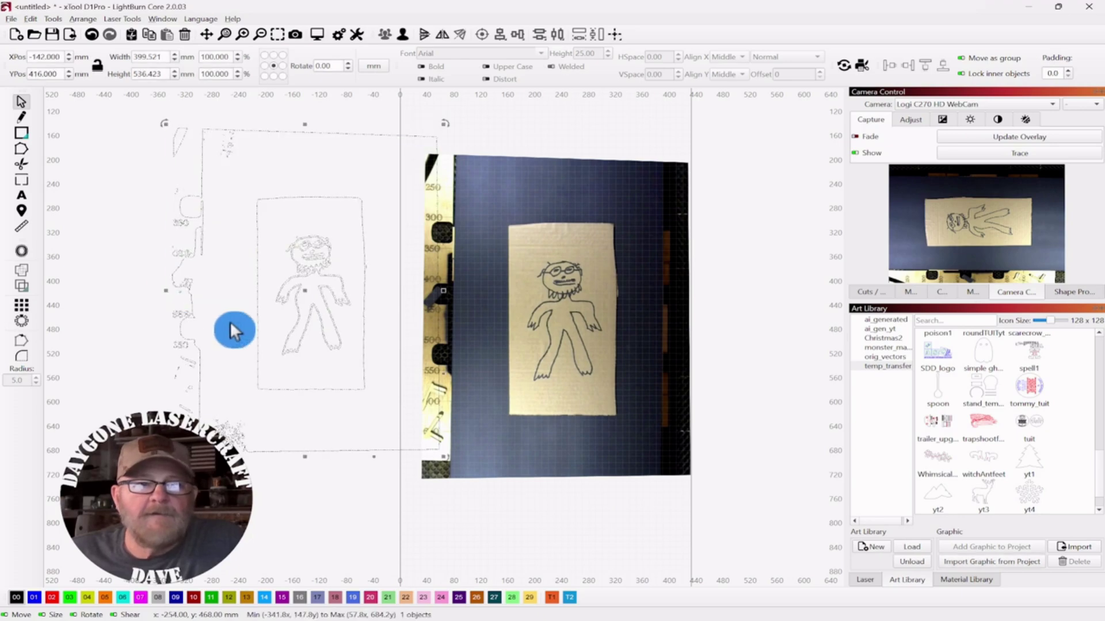
left_click(401, 33)
left_click(568, 137)
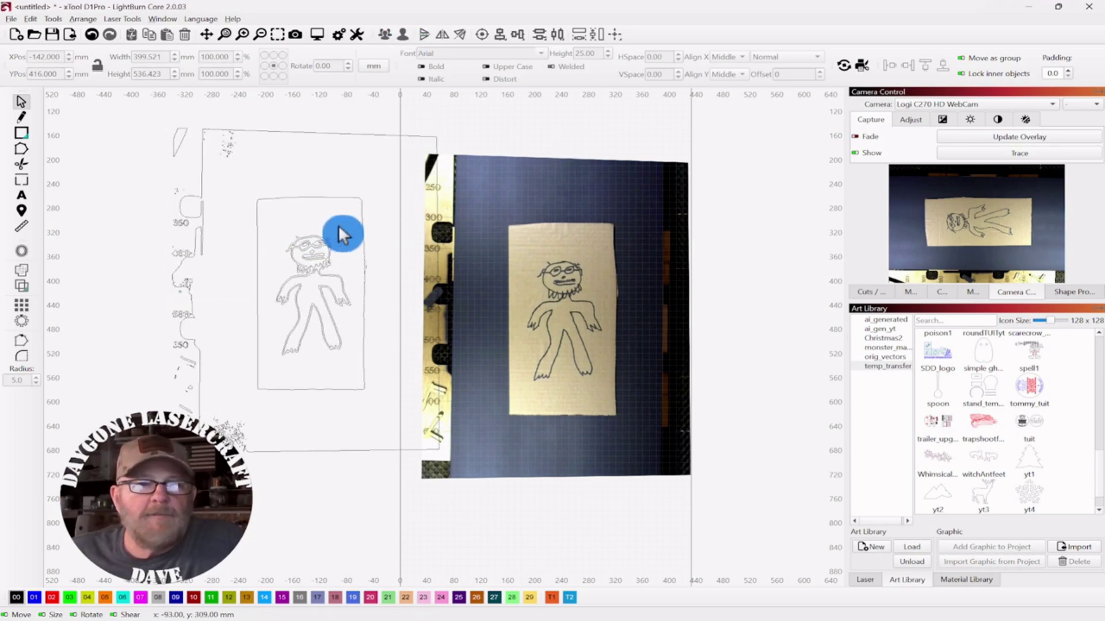
Move the traced figure to the other side of the camera image, about X 533 mm, Y 412 mm, and delete the remaining traced lines
mouse_move(343, 223)
left_mouse_down()
mouse_move(285, 278)
mouse_move(270, 348)
mouse_move(302, 362)
left_mouse_up()
mouse_move(319, 300)
left_mouse_down()
mouse_move(721, 286)
mouse_move(762, 296)
mouse_move(759, 287)
left_mouse_up()
left_click_drag(466, 114, 125, 473)
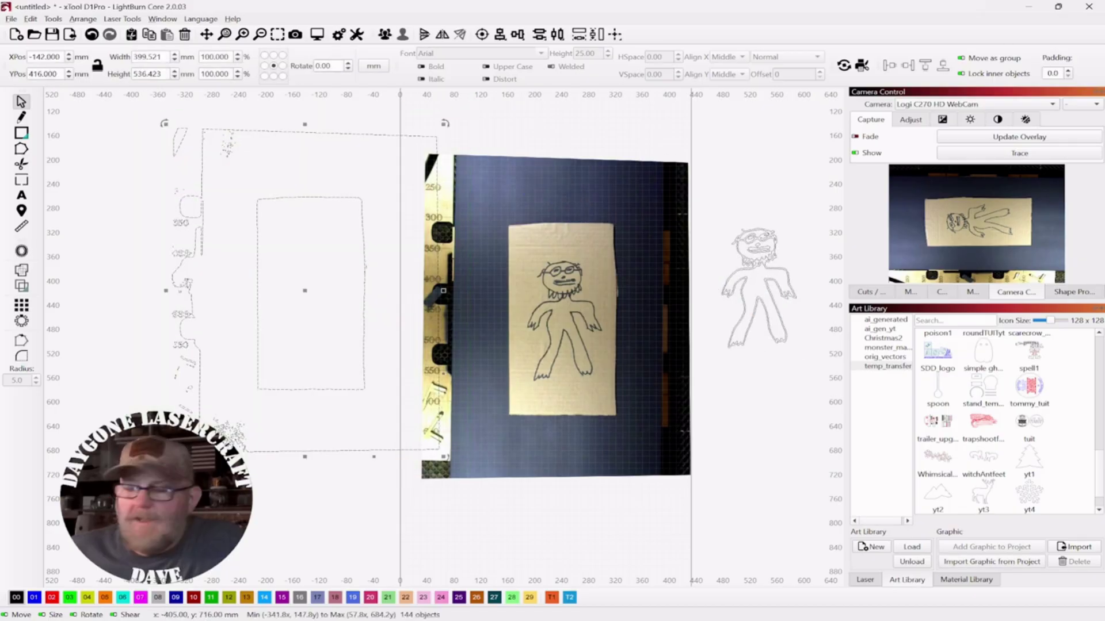
key("Delete")
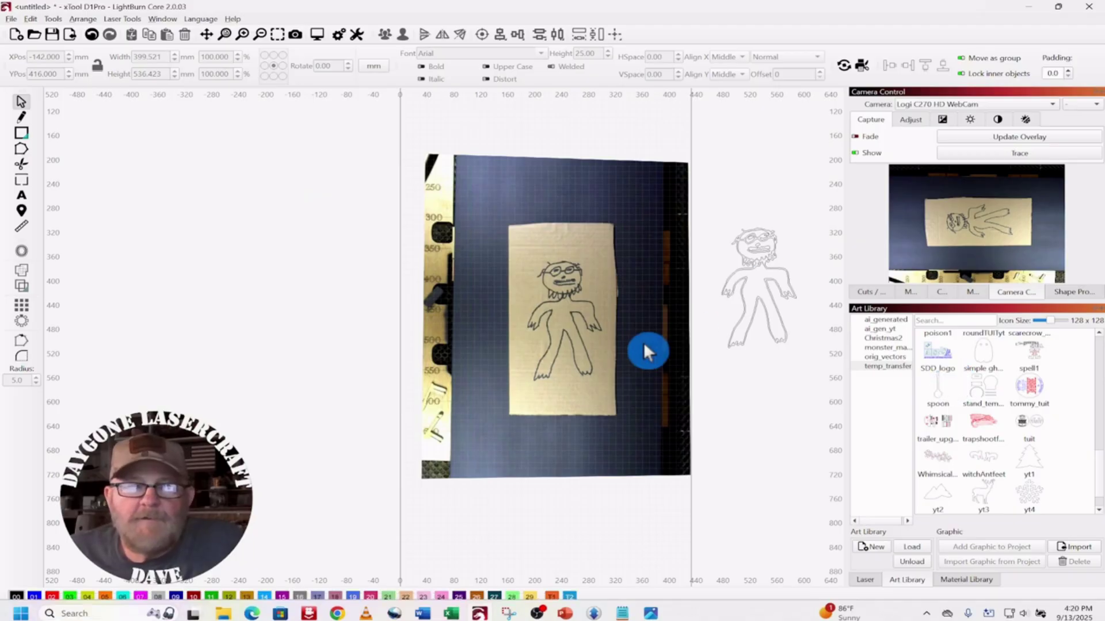
Select the whole traced figure and save it into the temp_transfer art library as "me"
left_click_drag(645, 333, 513, 326)
scroll(513, 326, "up", 1)
left_click_drag(747, 173, 569, 378)
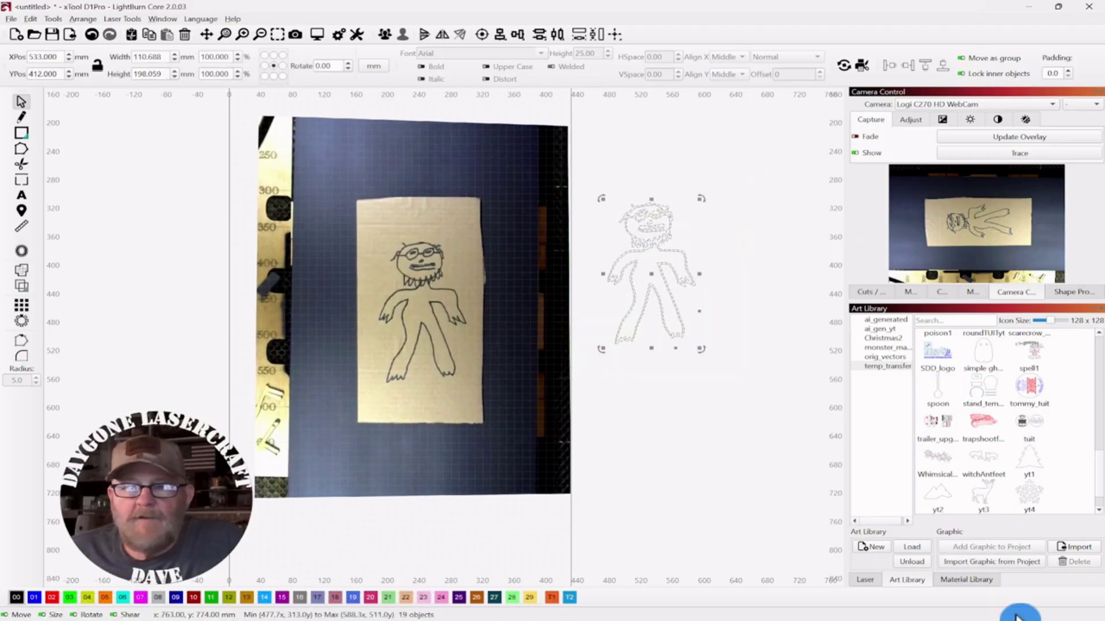
left_click(984, 561)
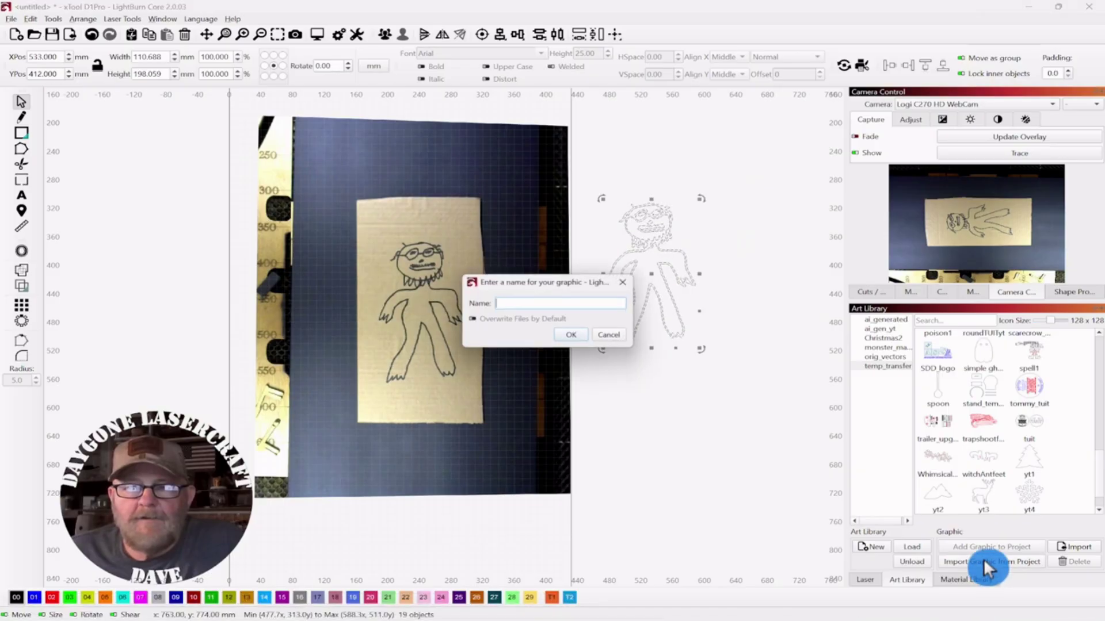
left_click(535, 303)
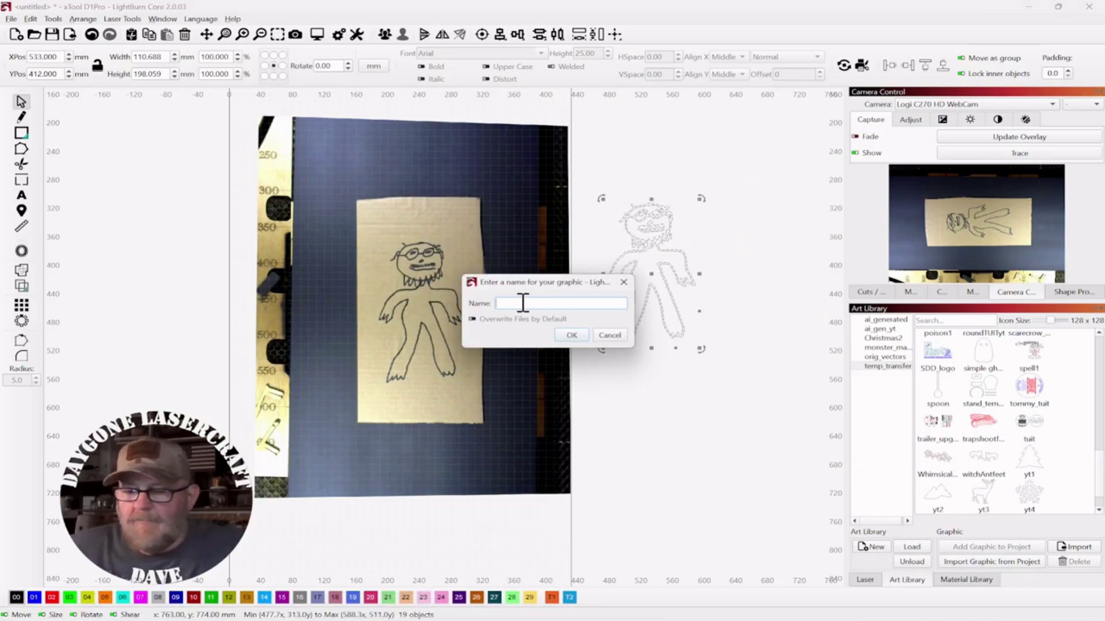
type("me")
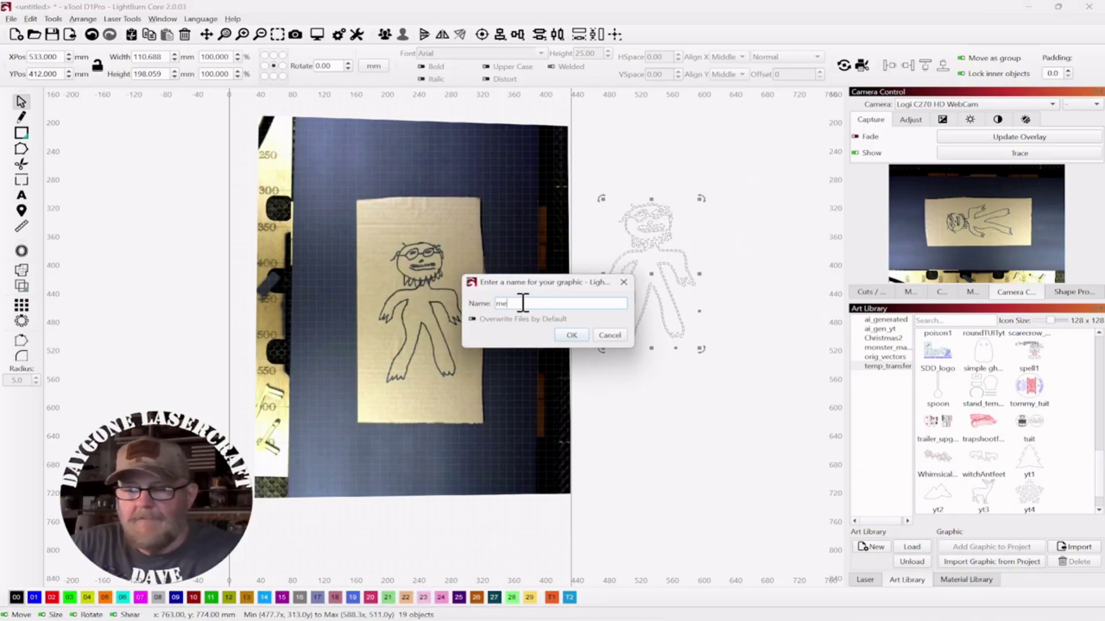
left_click(571, 334)
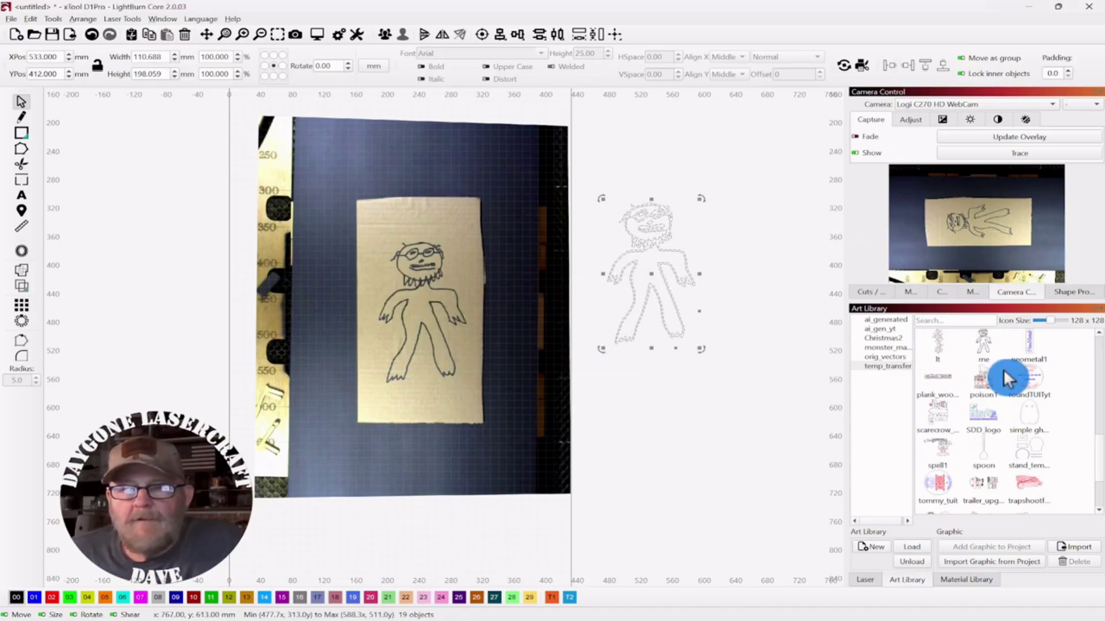
Preview the "me" entry in the art library and deselect the traced figure in the workspace
mouse_move(984, 337)
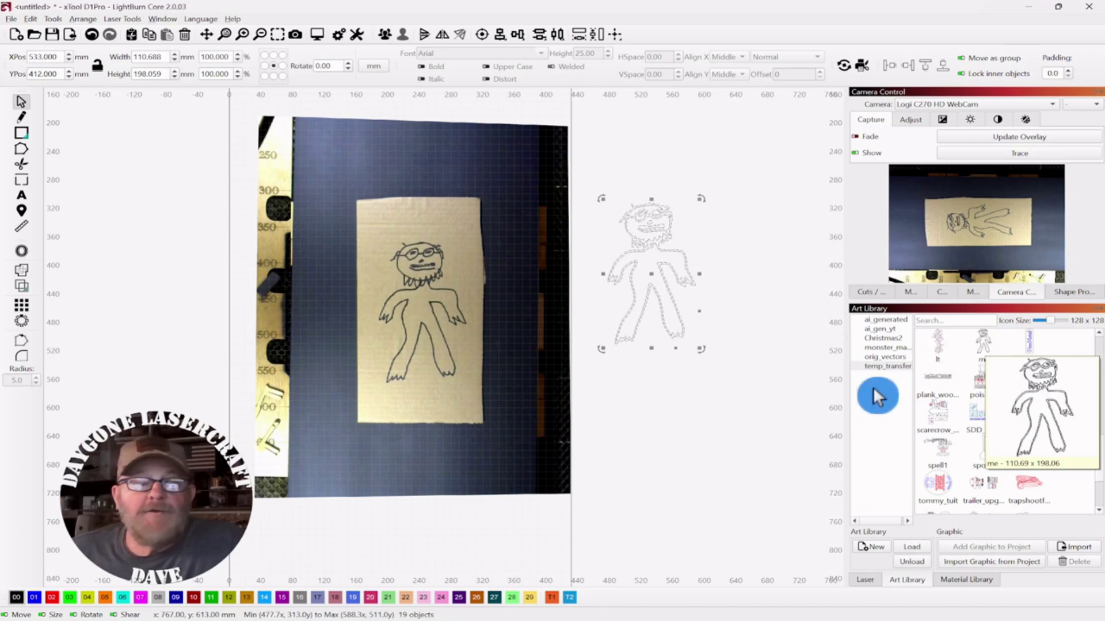
left_click(808, 429)
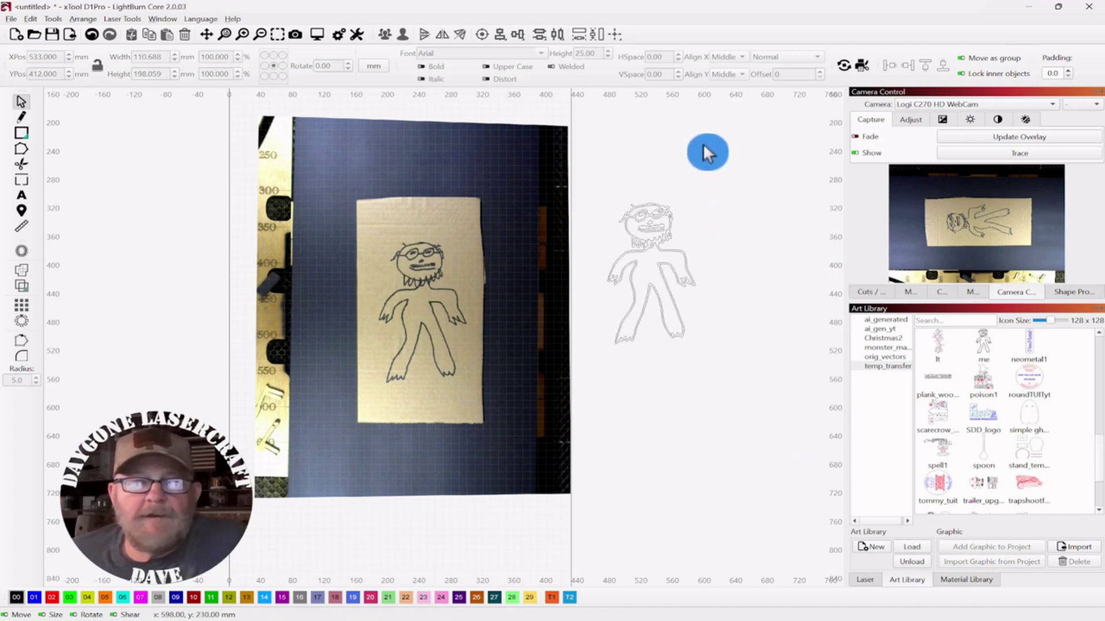
left_click(495, 265)
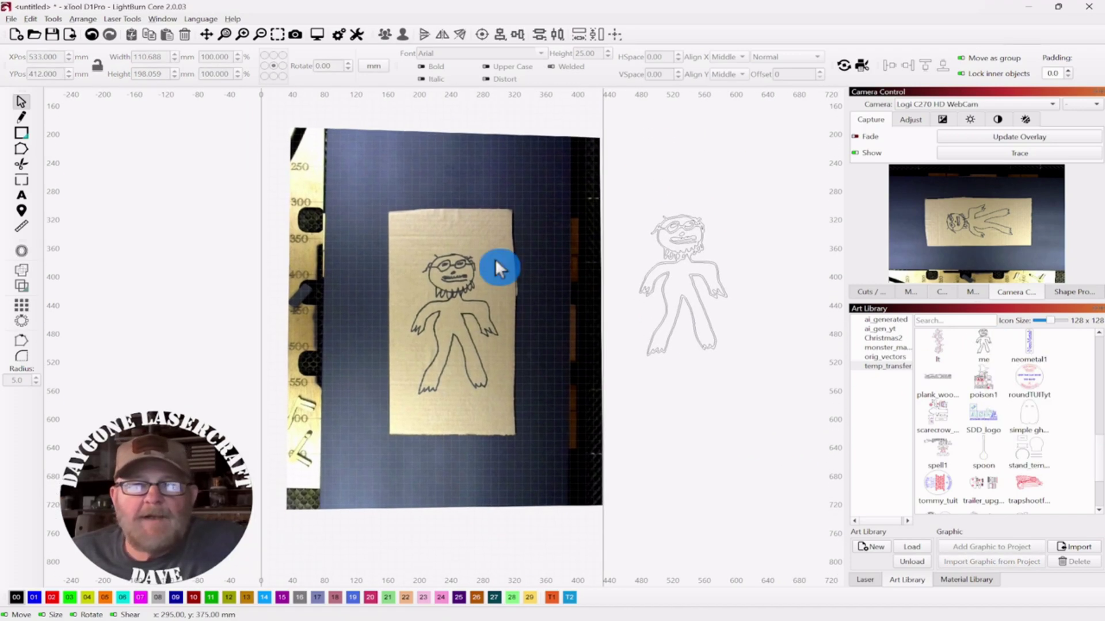
left_click(722, 179)
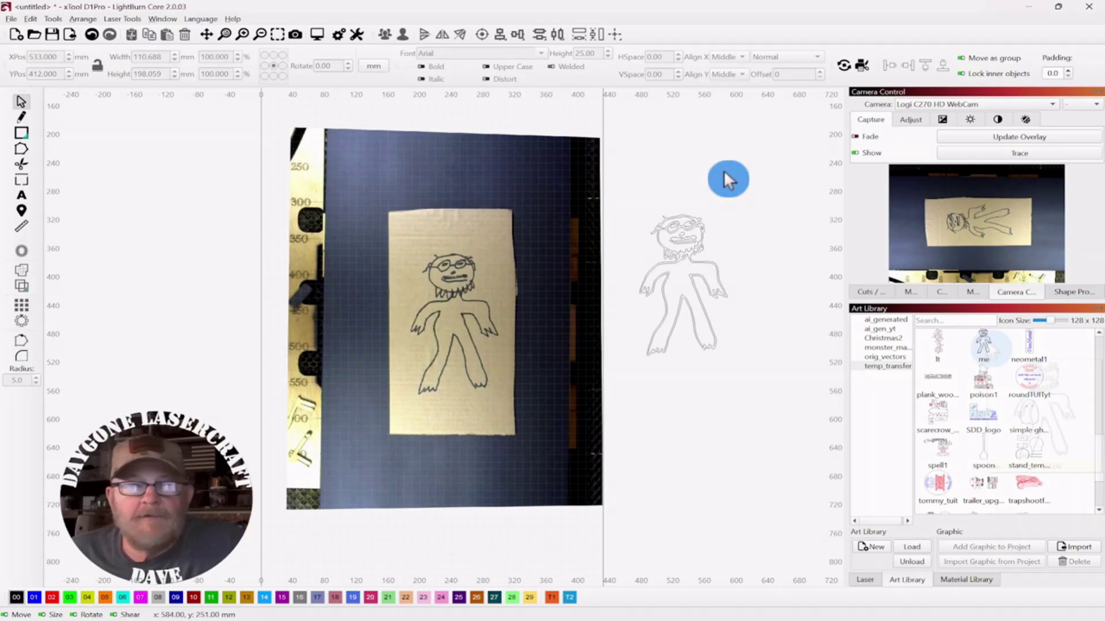
mouse_move(990, 348)
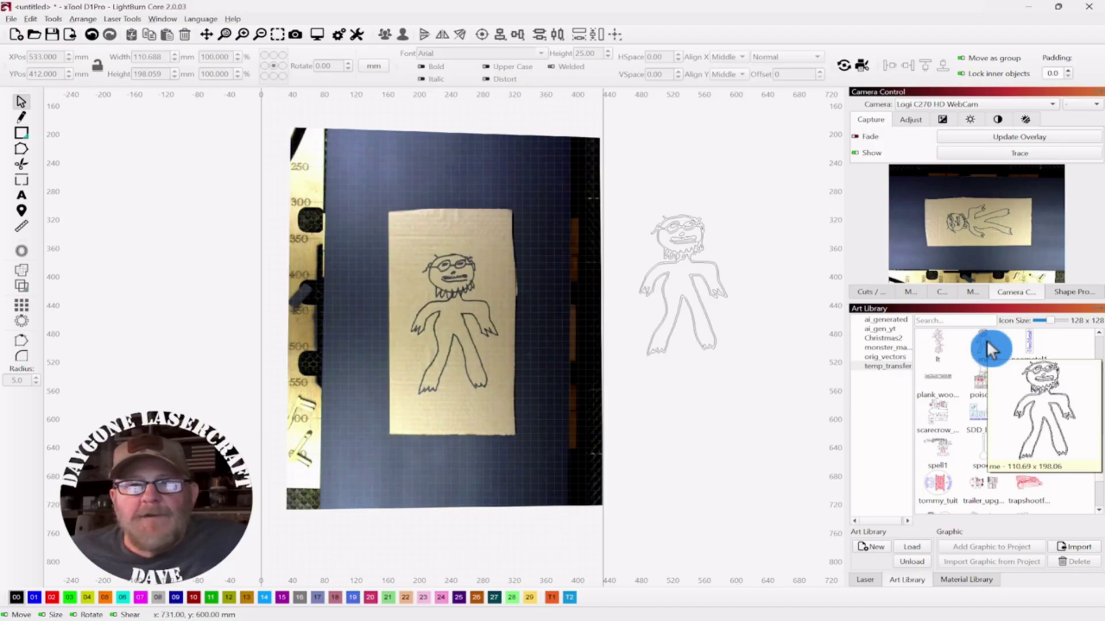